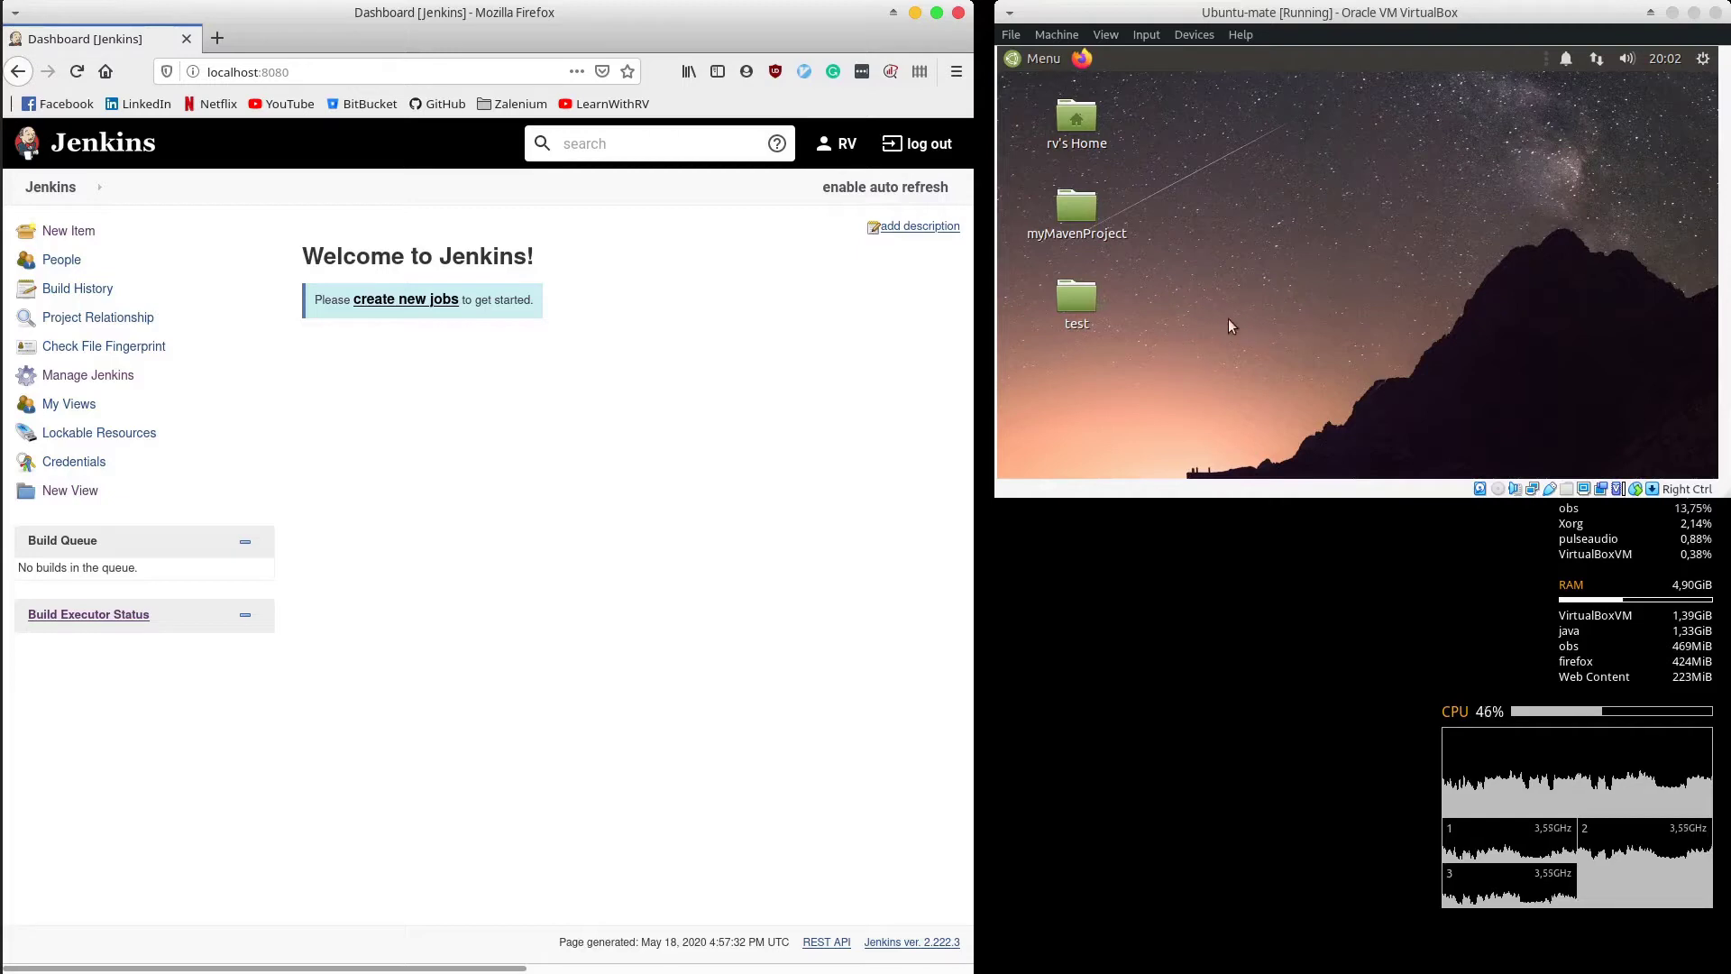
Glance at the virtual machine desktop, then return to the Jenkins page in Firefox
{"action": "left_click", "coordinate": [1161, 285]}
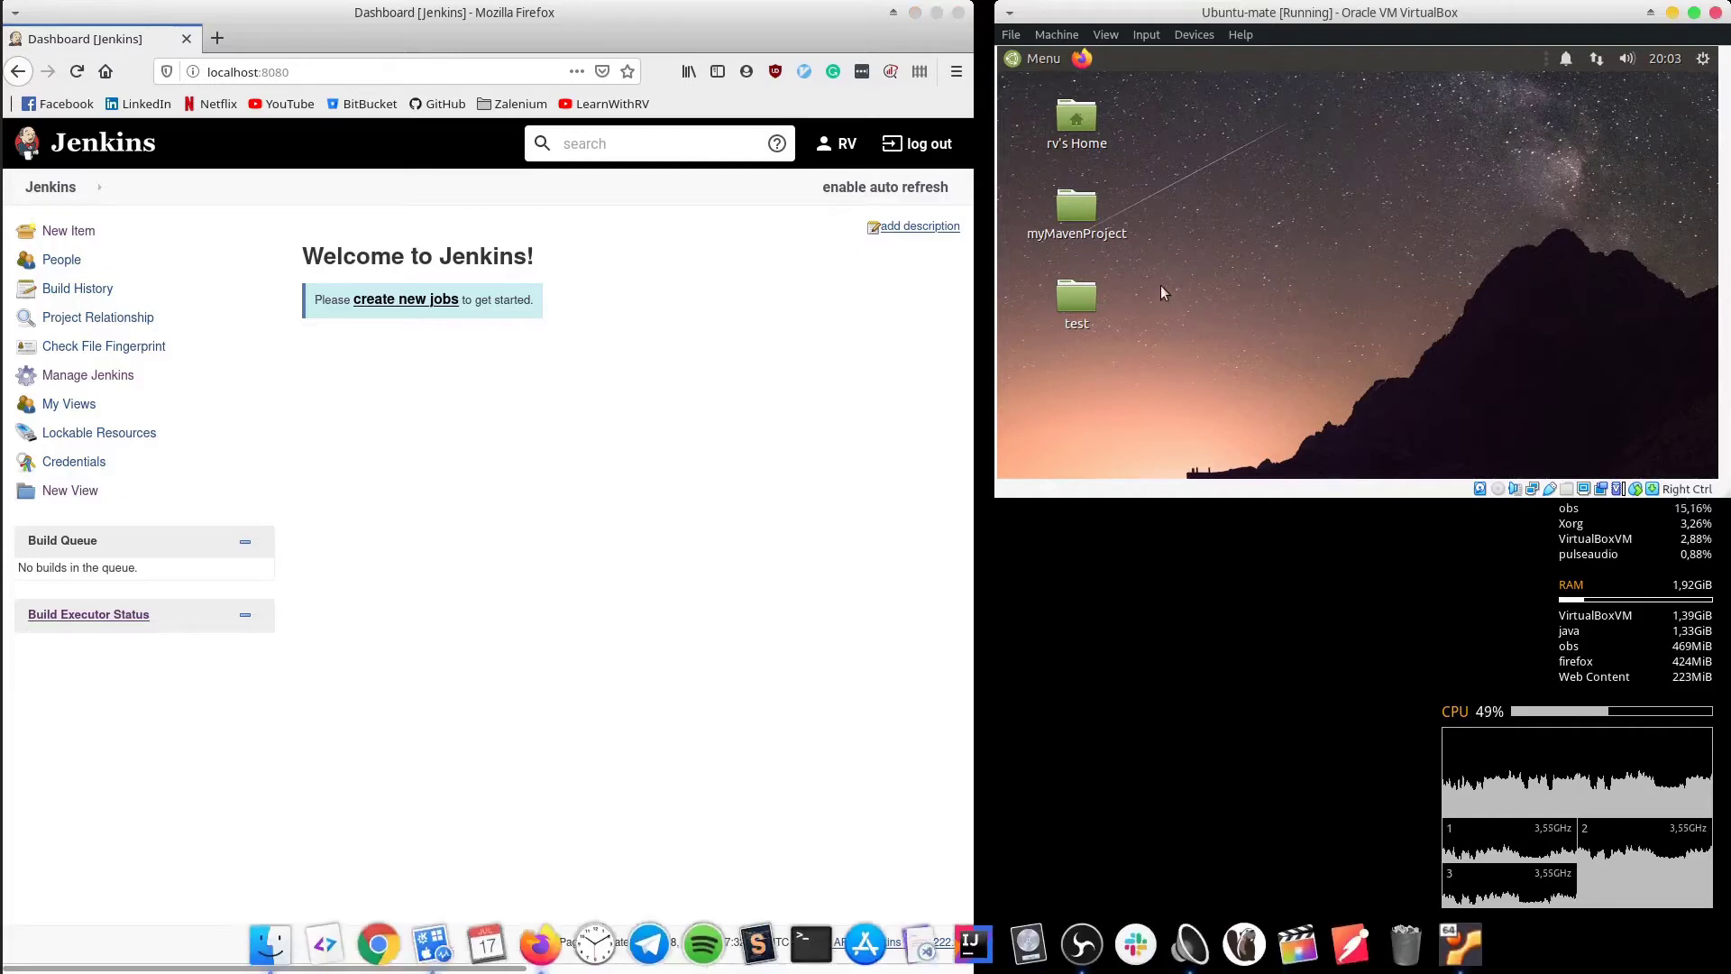
{"action": "right_click", "coordinate": [1278, 219]}
{"action": "key", "text": "Escape"}
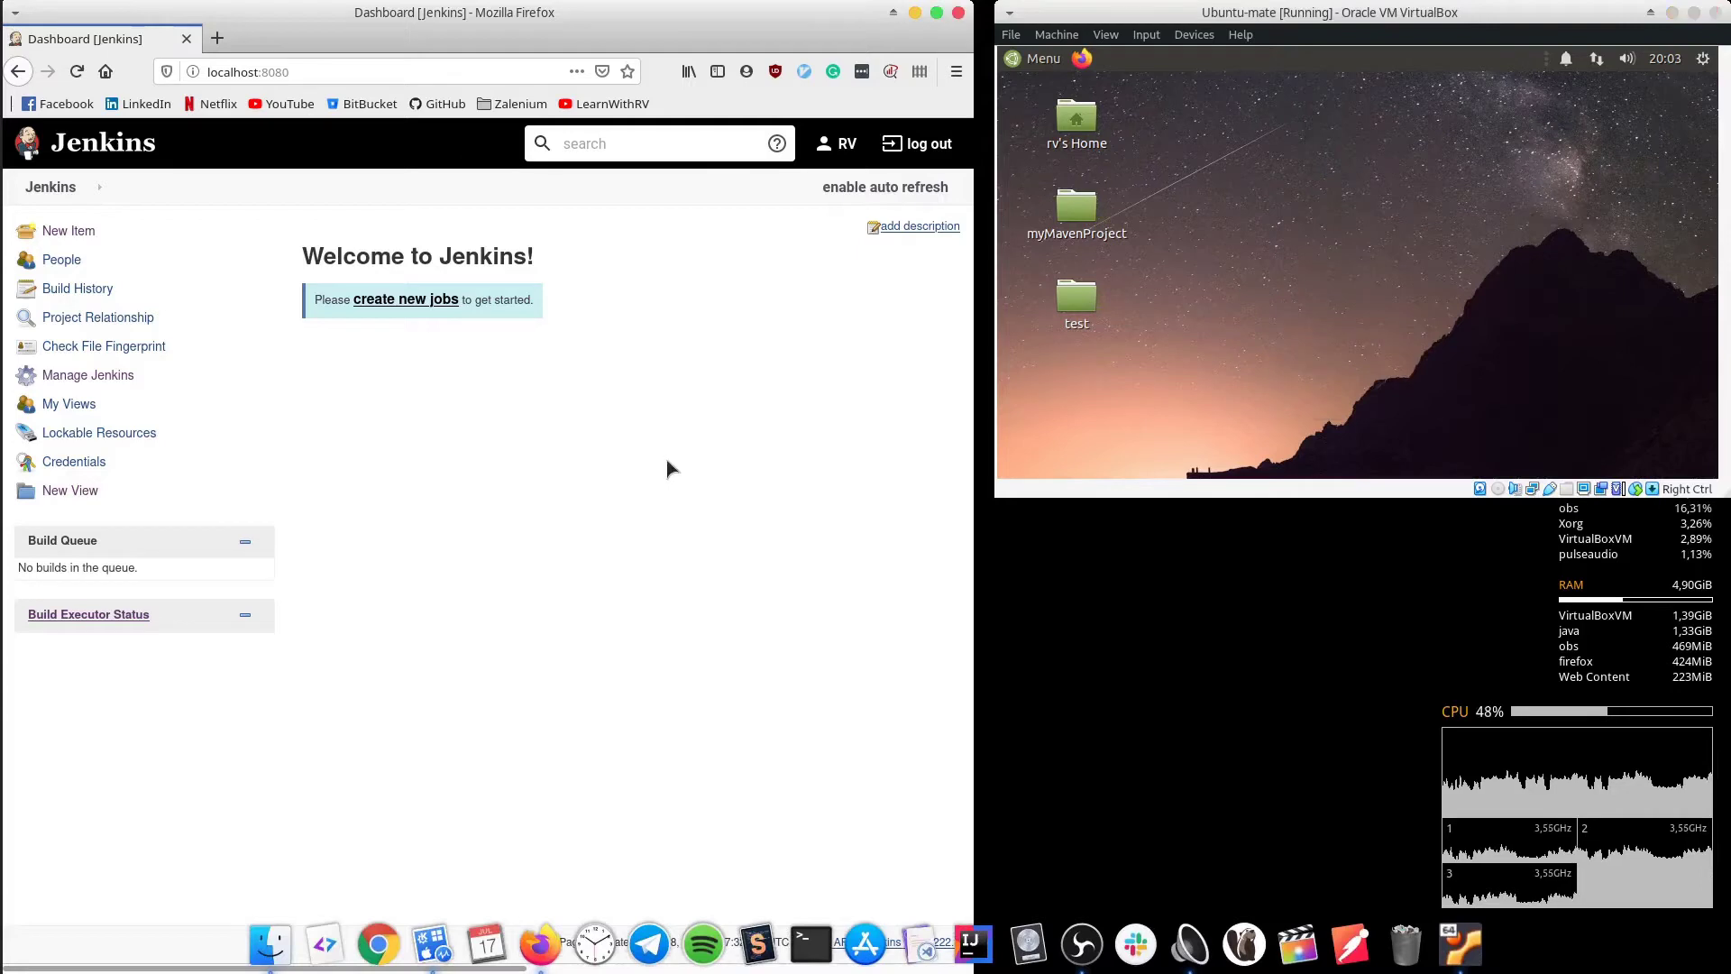
{"action": "left_click", "coordinate": [668, 463]}
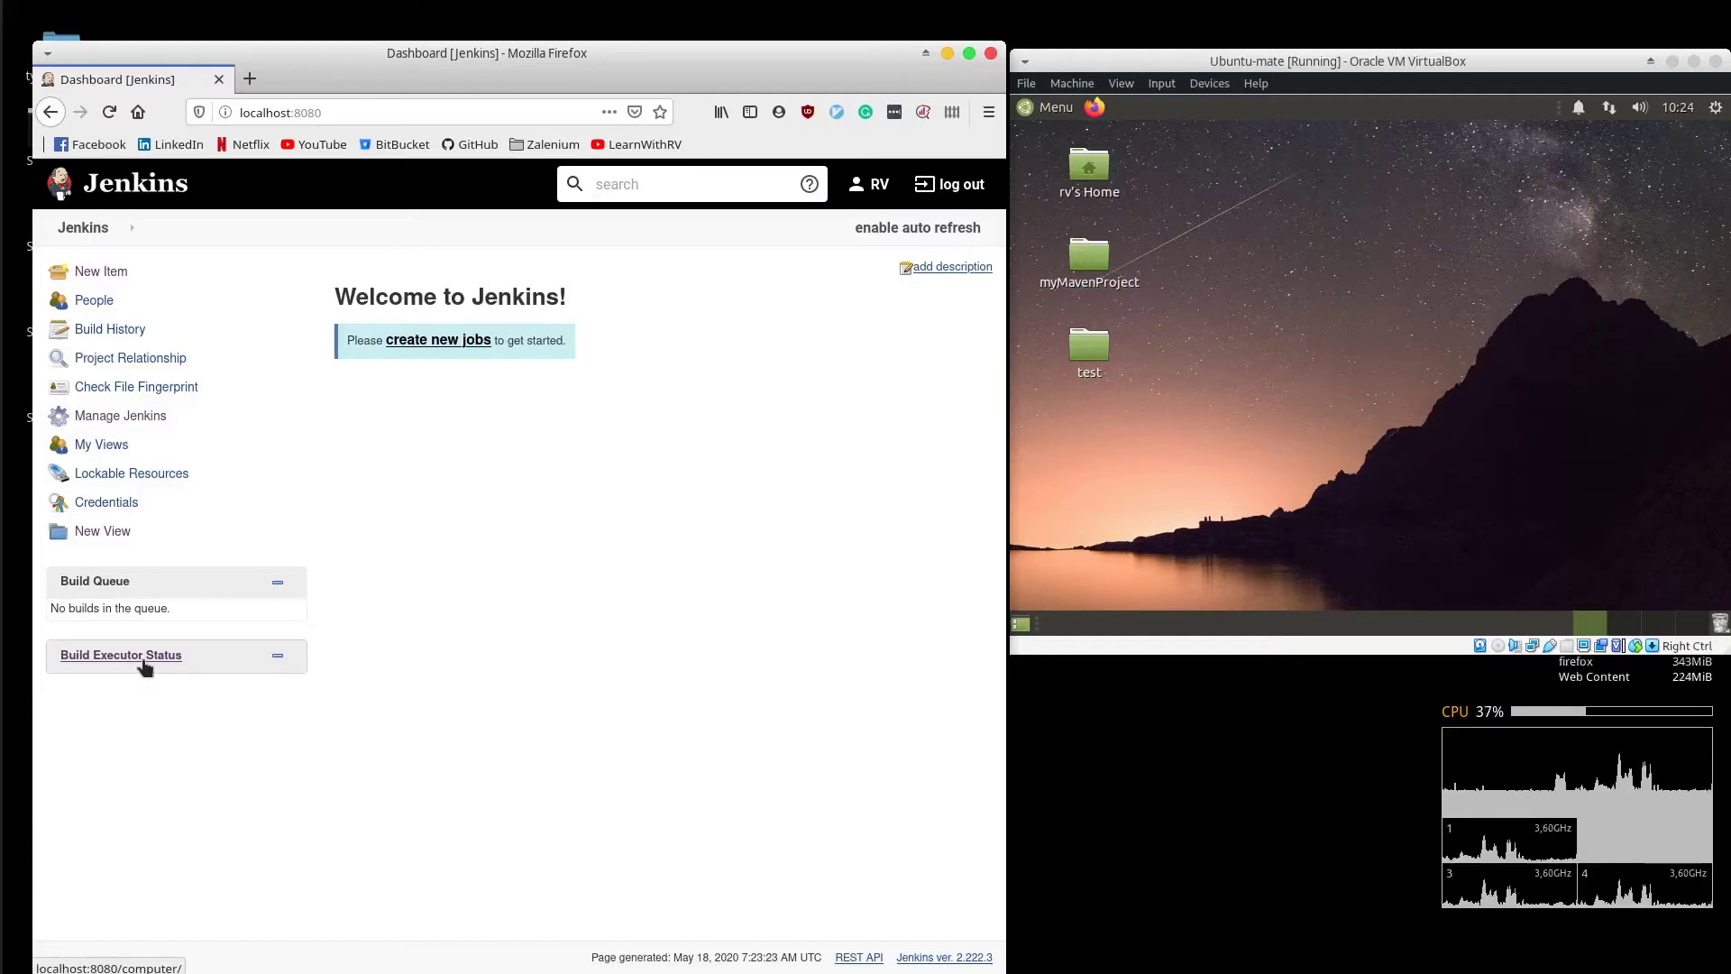
From Build Executor Status, add a new node named 'ubuntu' as a Permanent Agent
{"action": "left_click", "coordinate": [145, 665]}
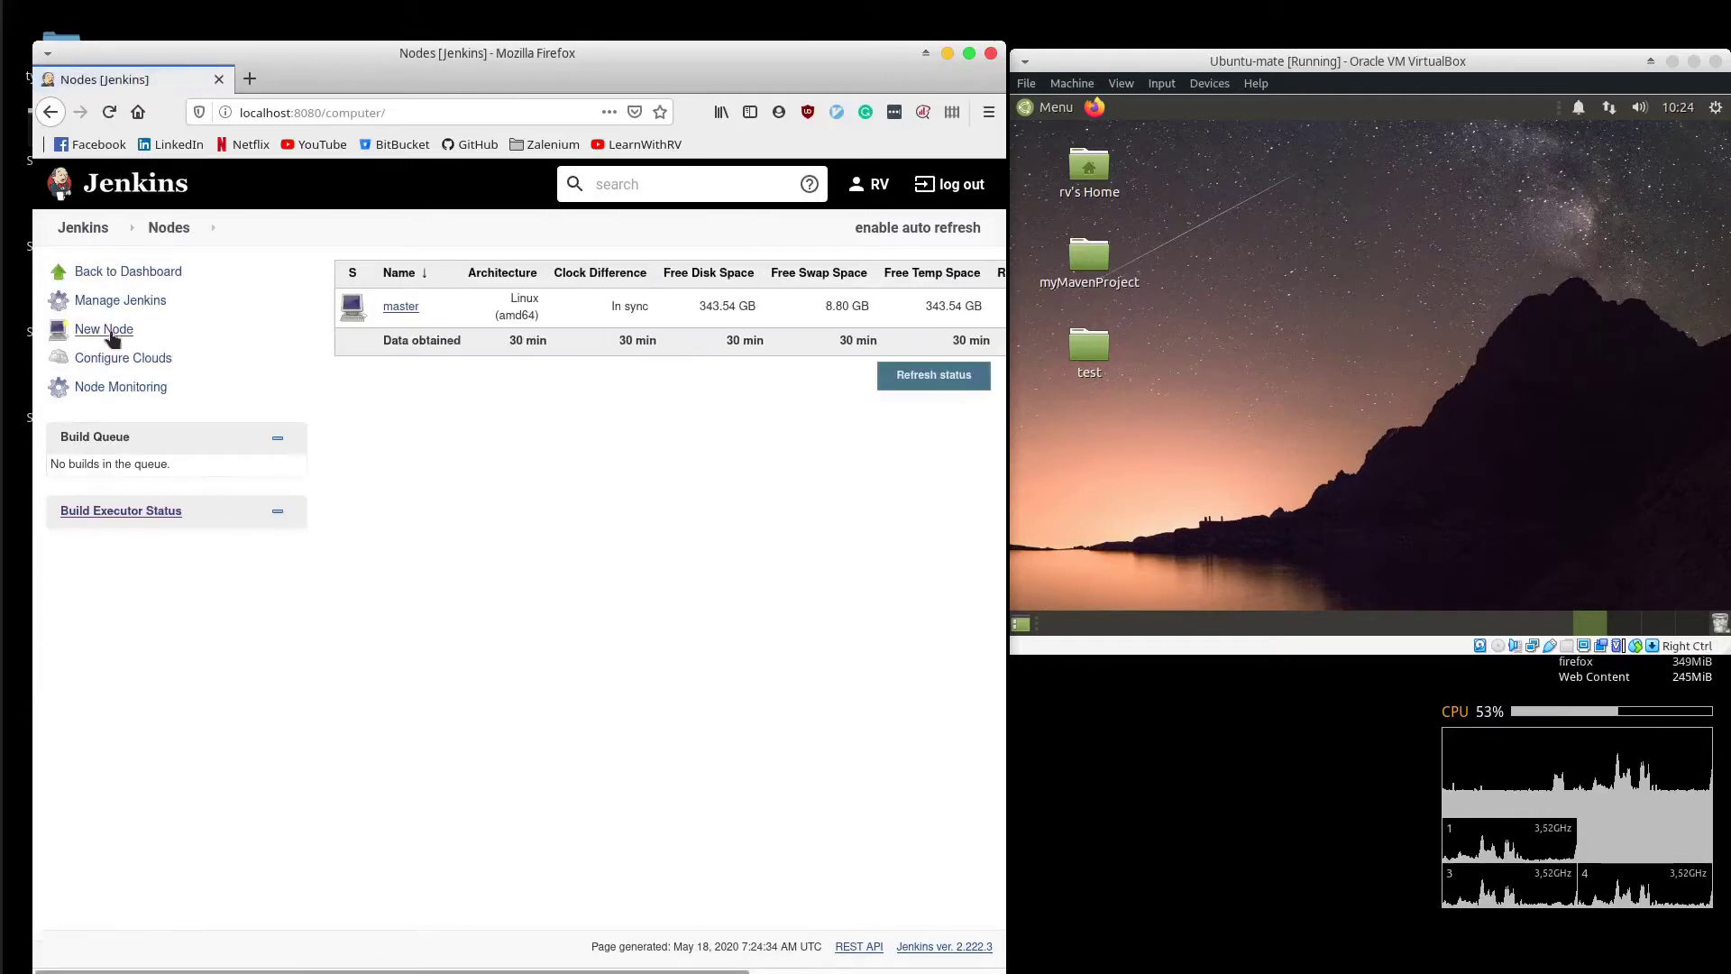
{"action": "left_click", "coordinate": [106, 330]}
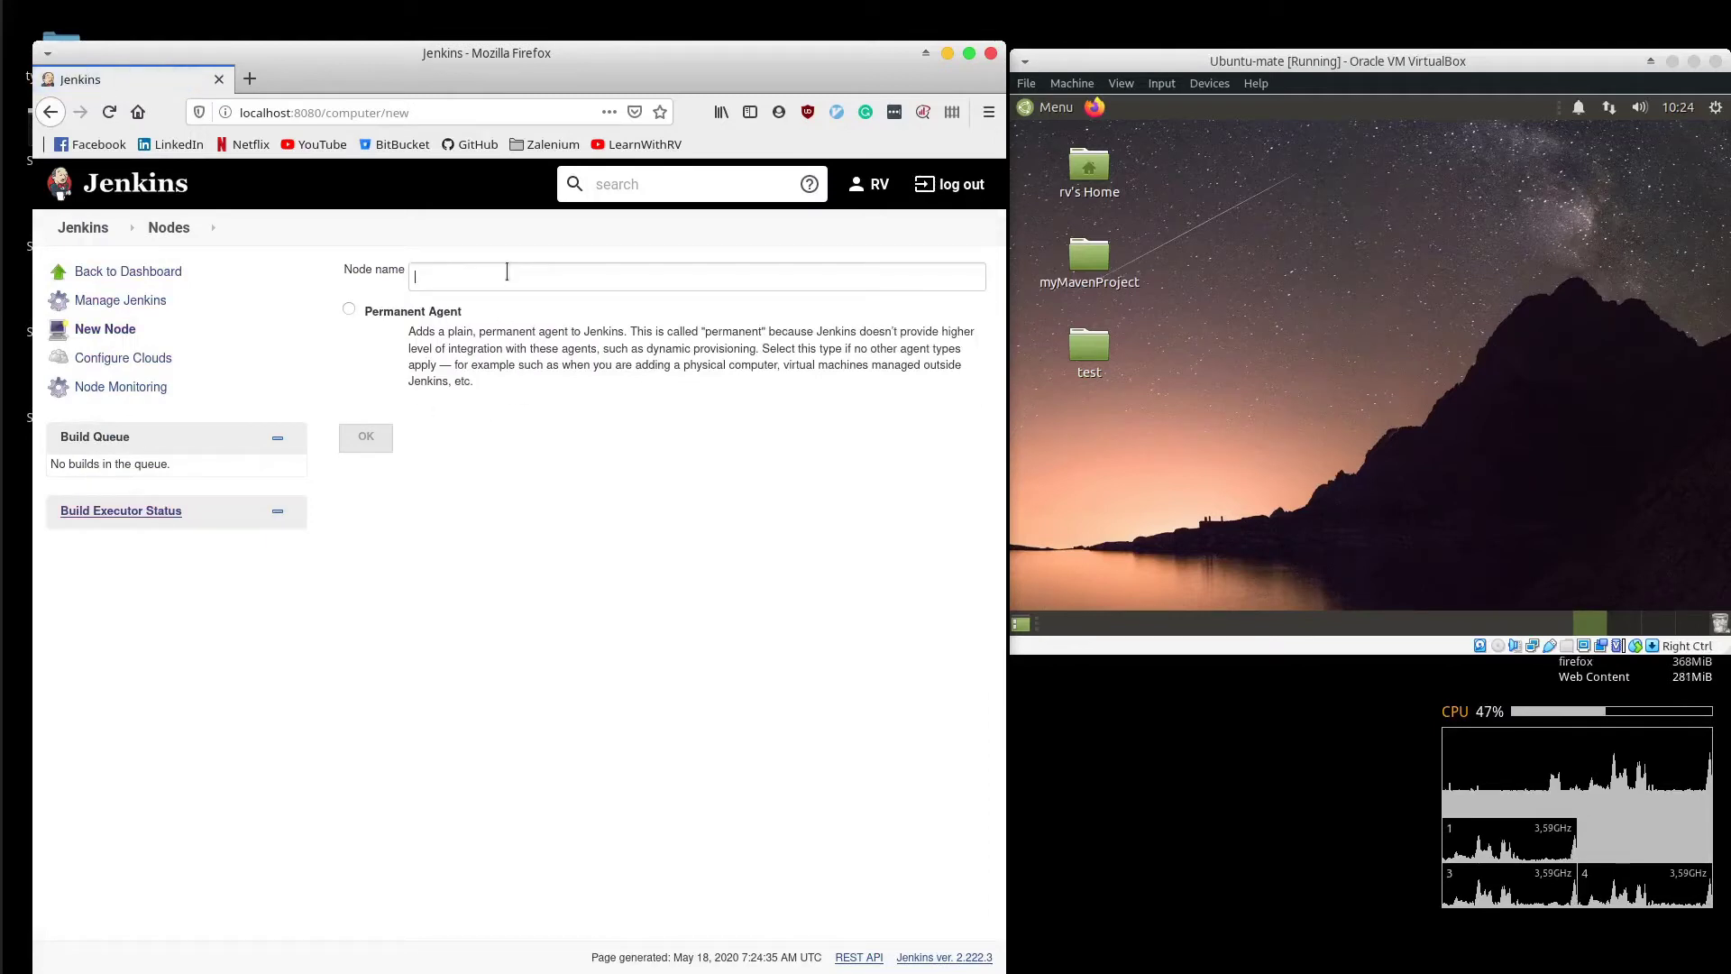
{"action": "type", "text": "ubuntu"}
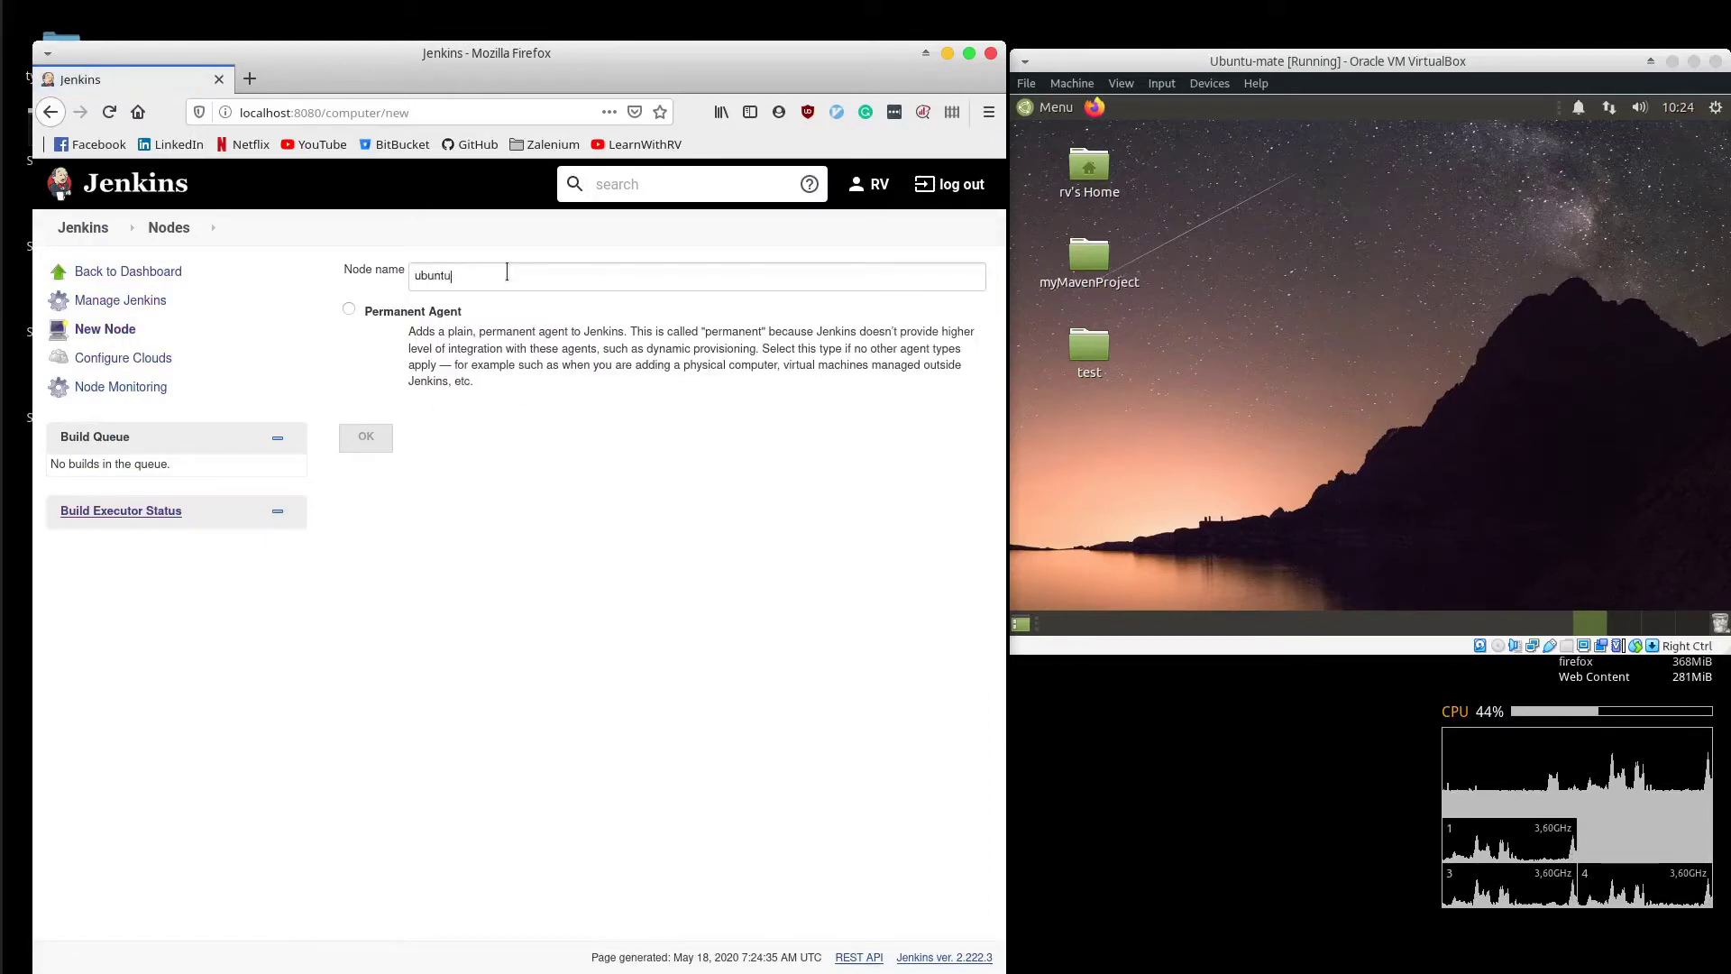
{"action": "left_click", "coordinate": [349, 309]}
{"action": "left_click", "coordinate": [366, 438]}
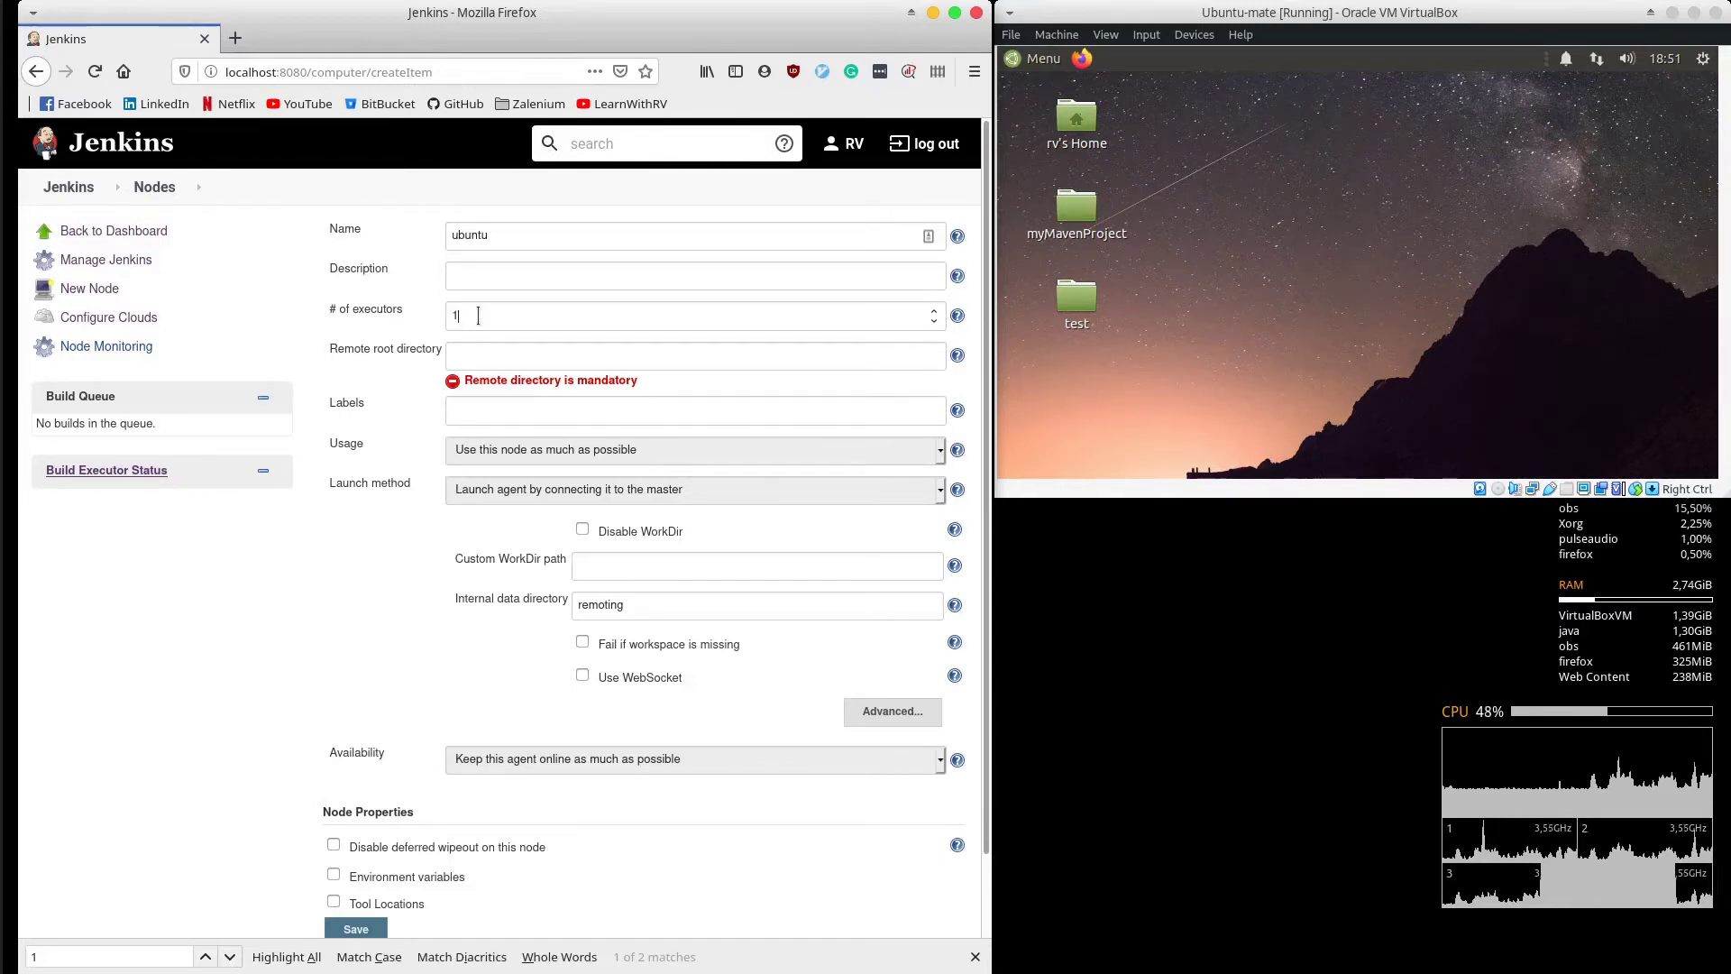
Change the ubuntu node's number of executors from 1 to 2
{"action": "key", "text": "Escape"}
{"action": "scroll", "coordinate": [541, 264], "scroll_direction": "down", "scroll_amount": 1}
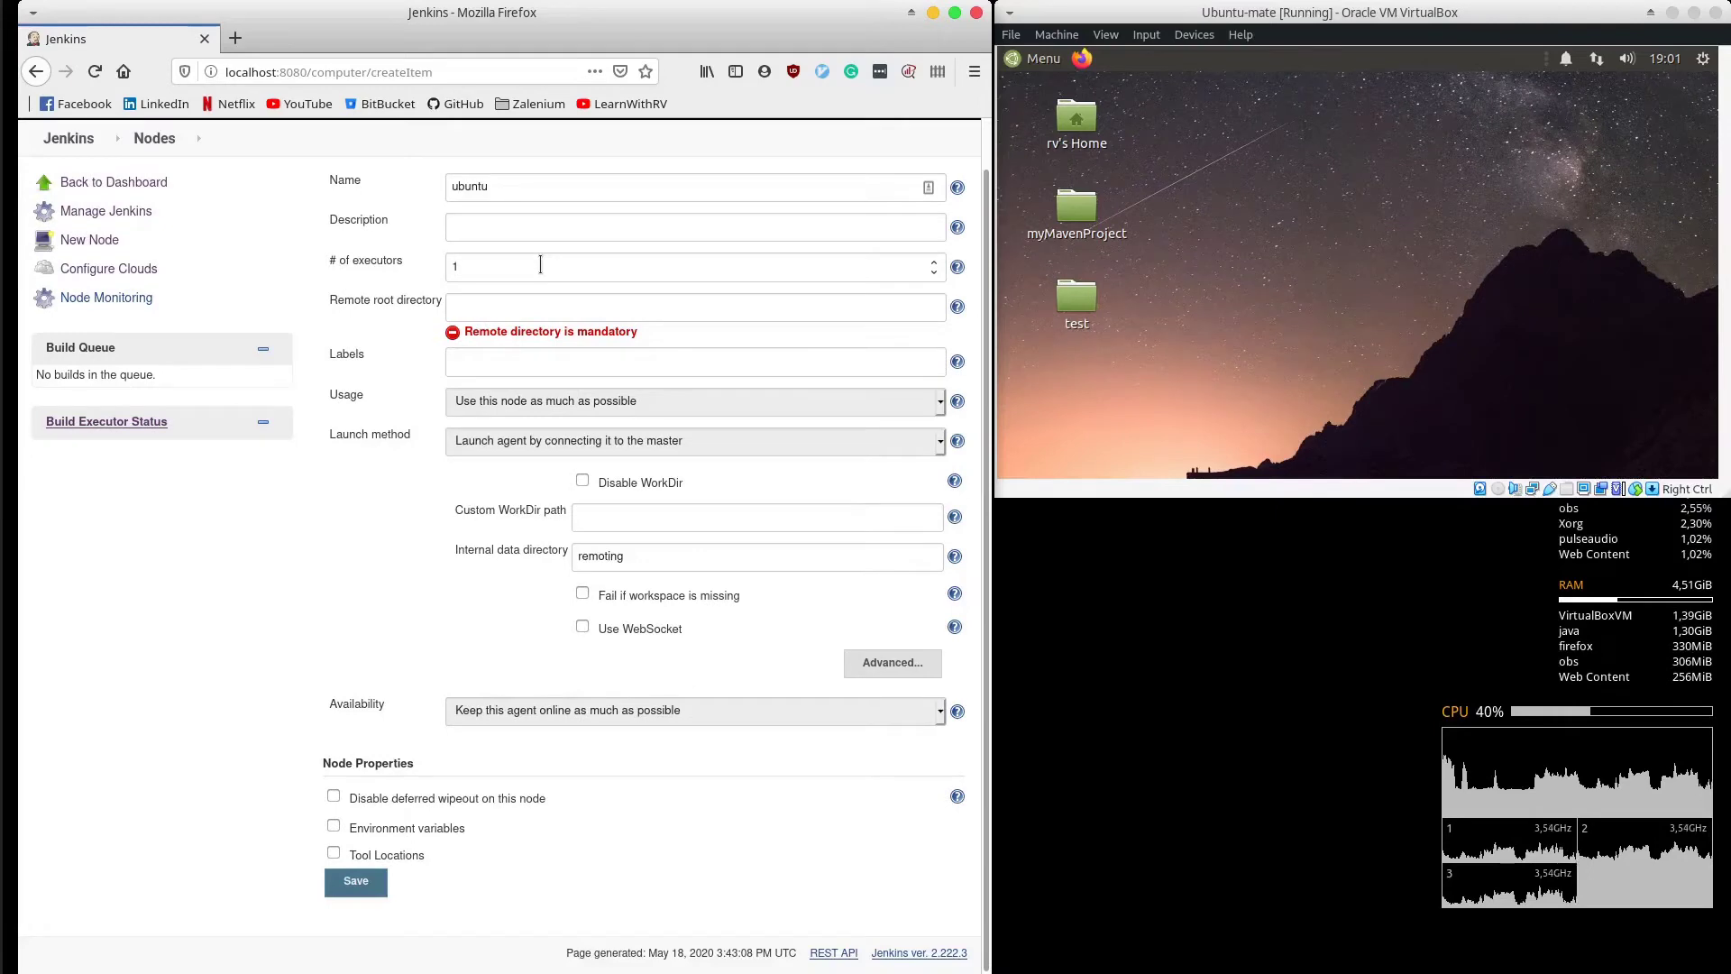
{"action": "left_click", "coordinate": [541, 264]}
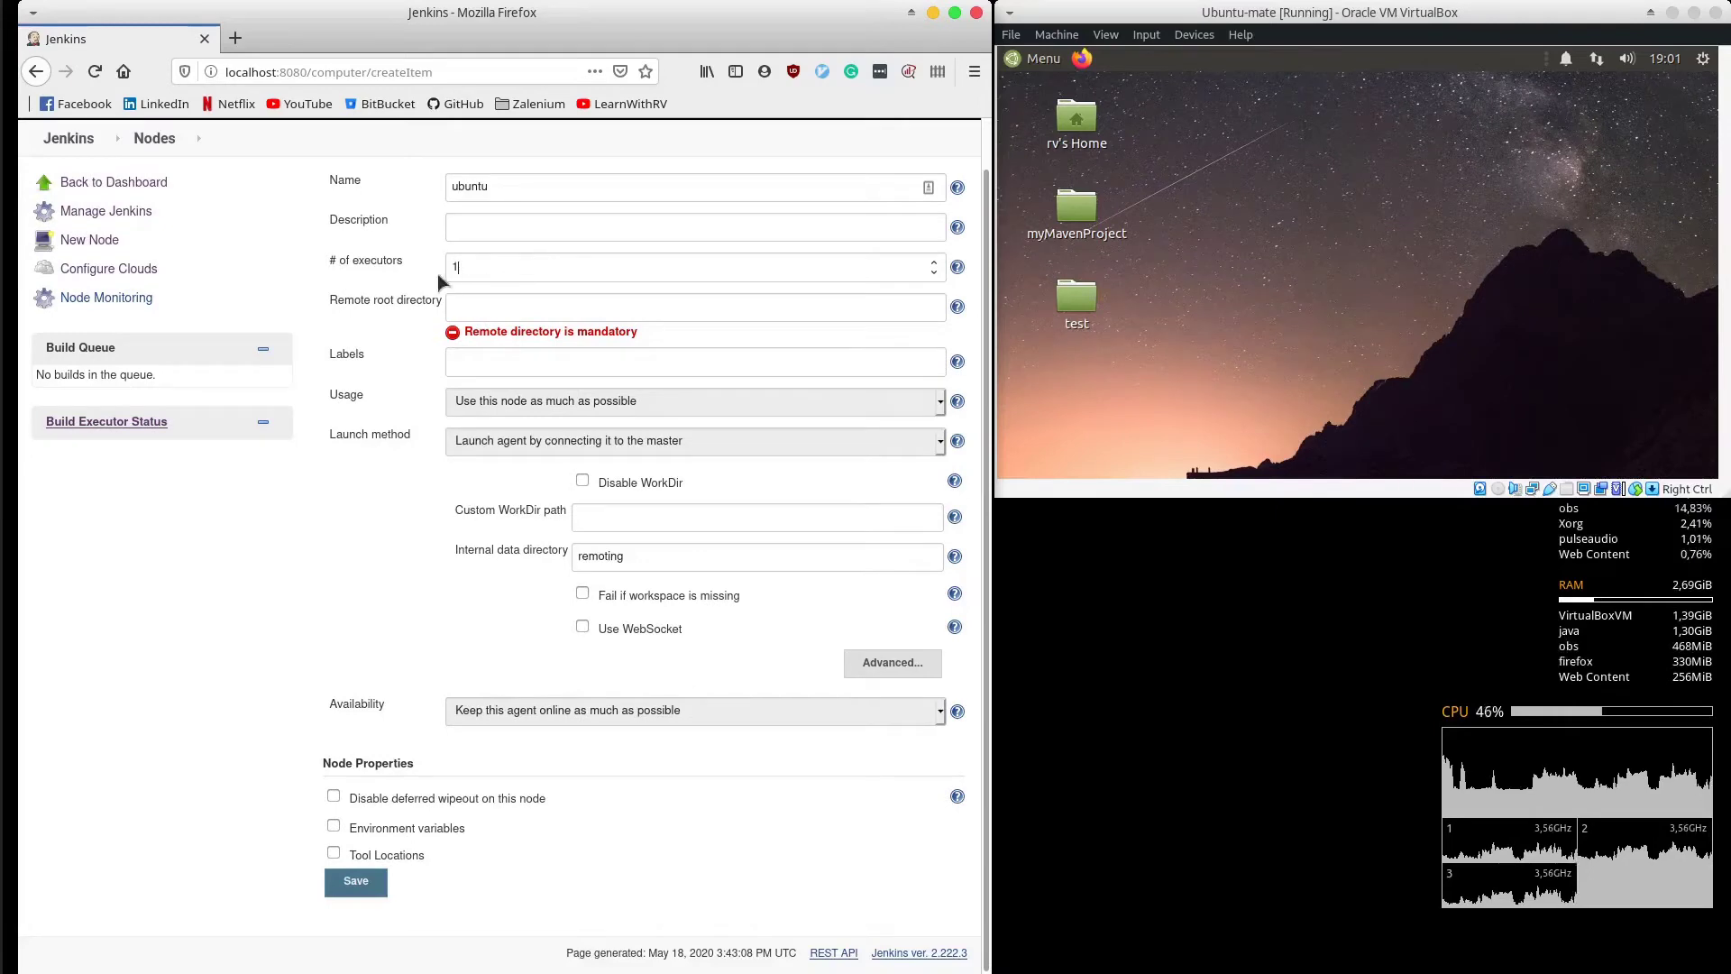
{"action": "type", "text": "2"}
{"action": "left_click_drag", "start_coordinate": [473, 266], "coordinate": [442, 277]}
{"action": "type", "text": "2"}
{"action": "key", "text": "Tab"}
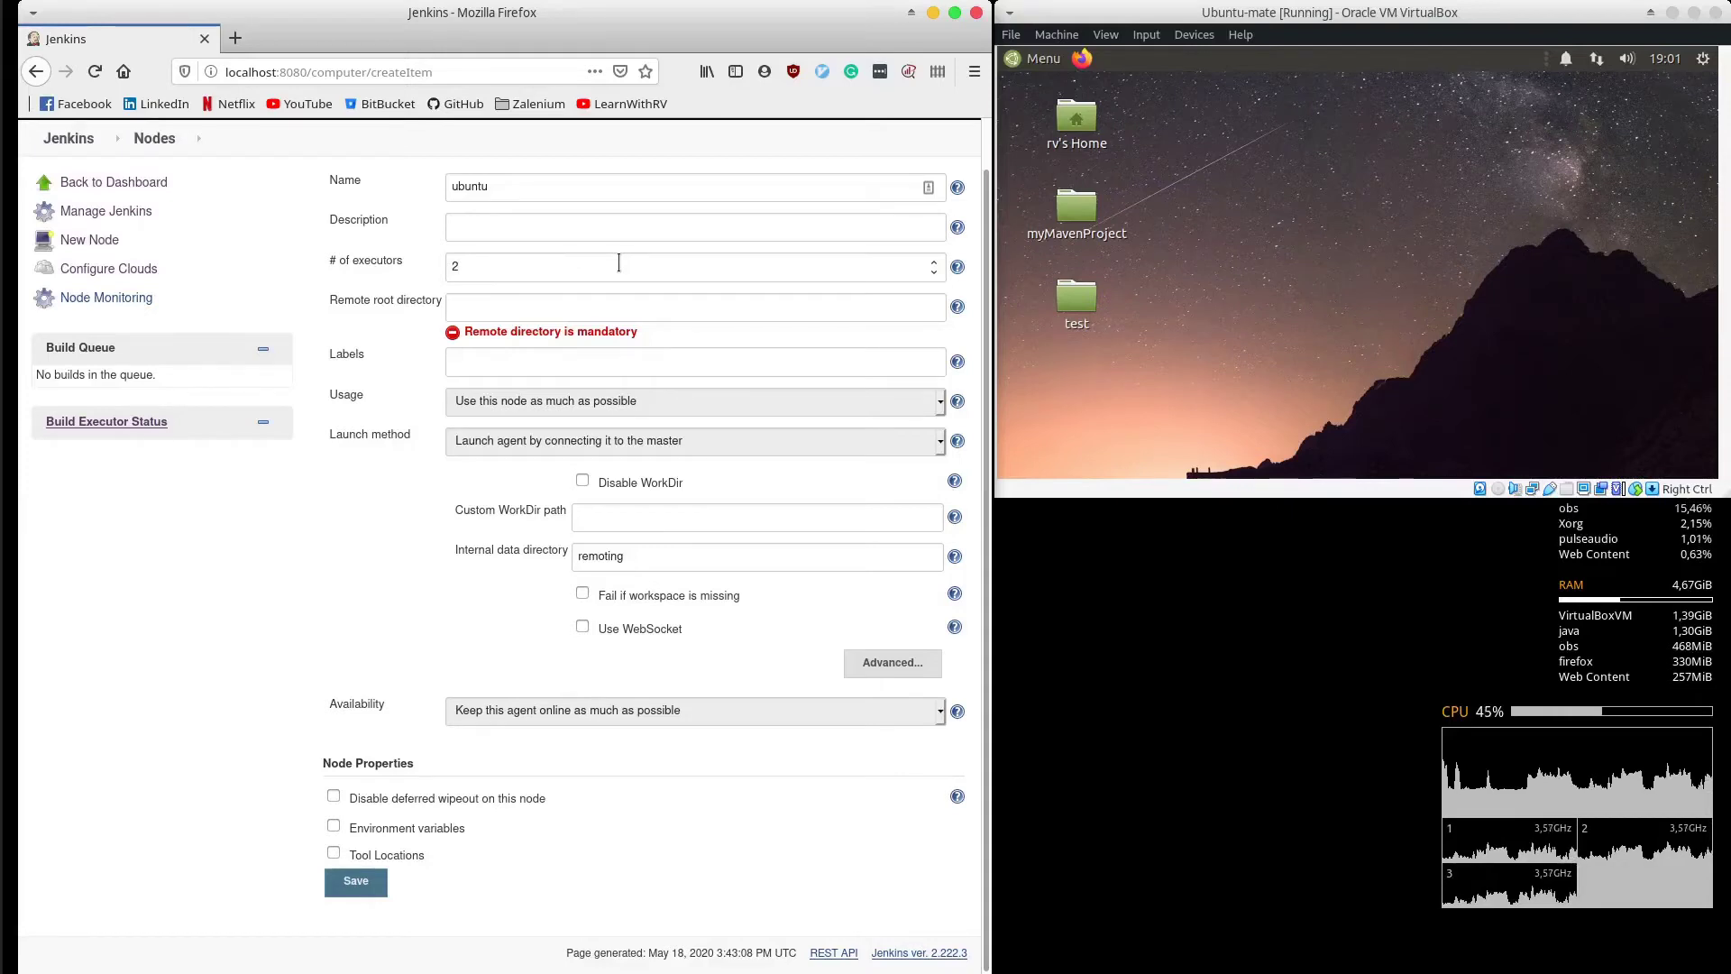
{"action": "key", "text": "Tab"}
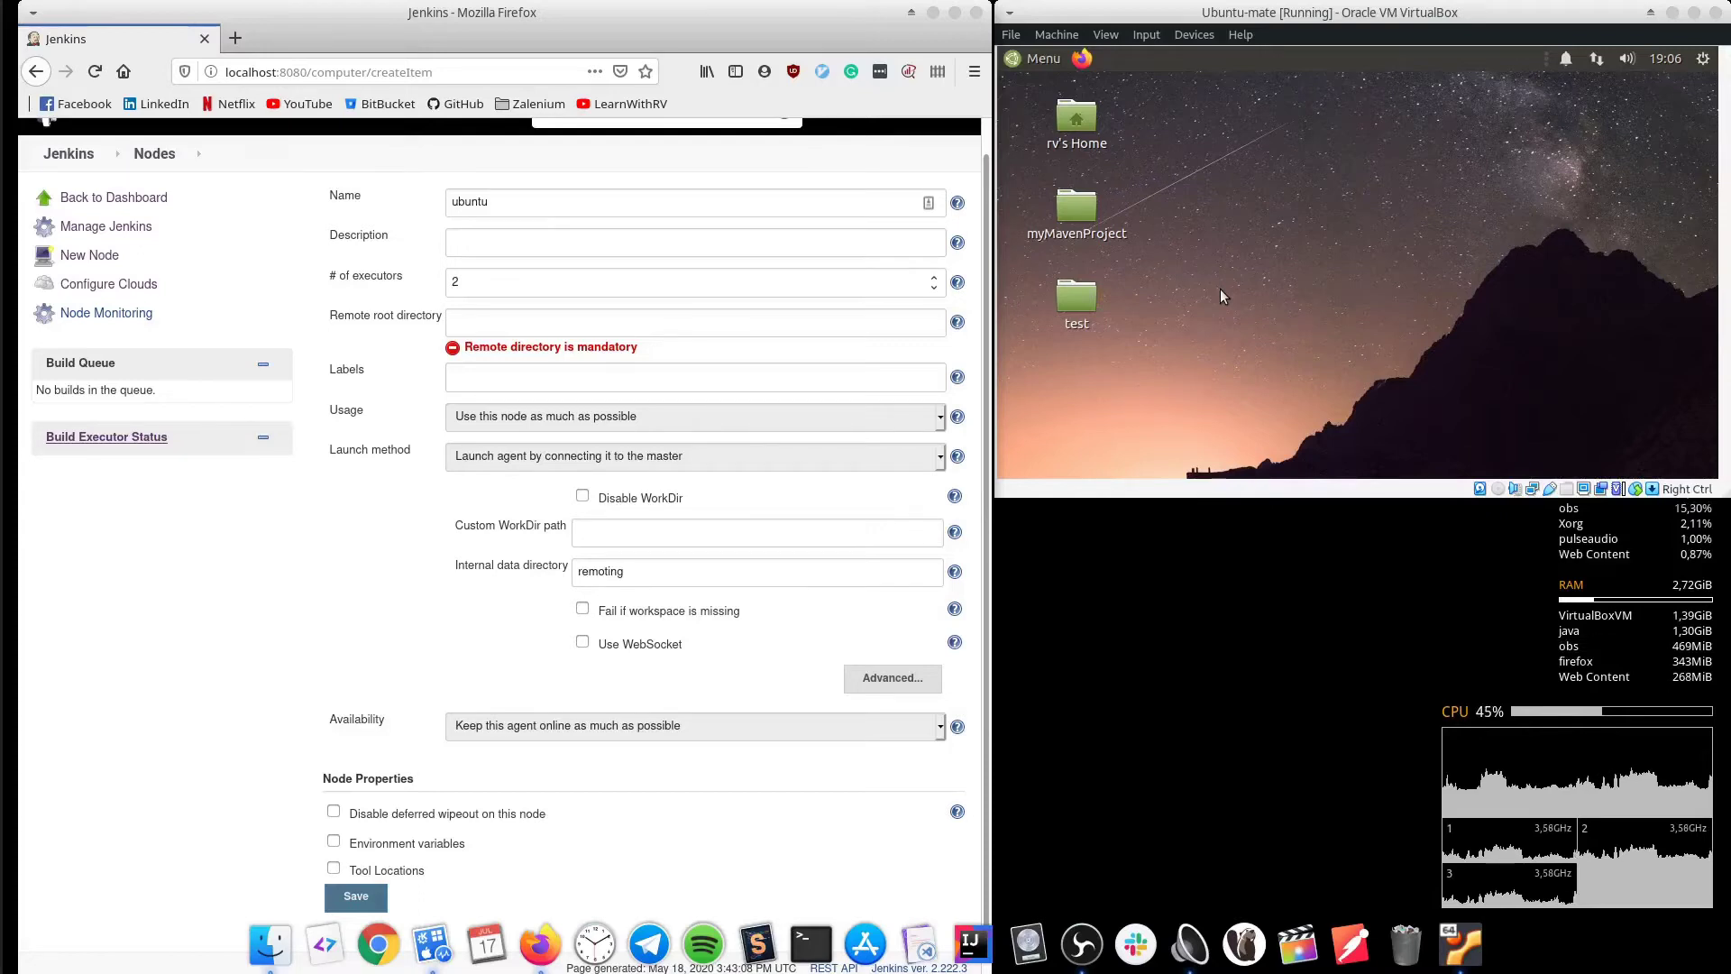
Open a terminal on the VM desktop and create a jenkins_slave folder in the home directory
{"action": "right_click", "coordinate": [1232, 208]}
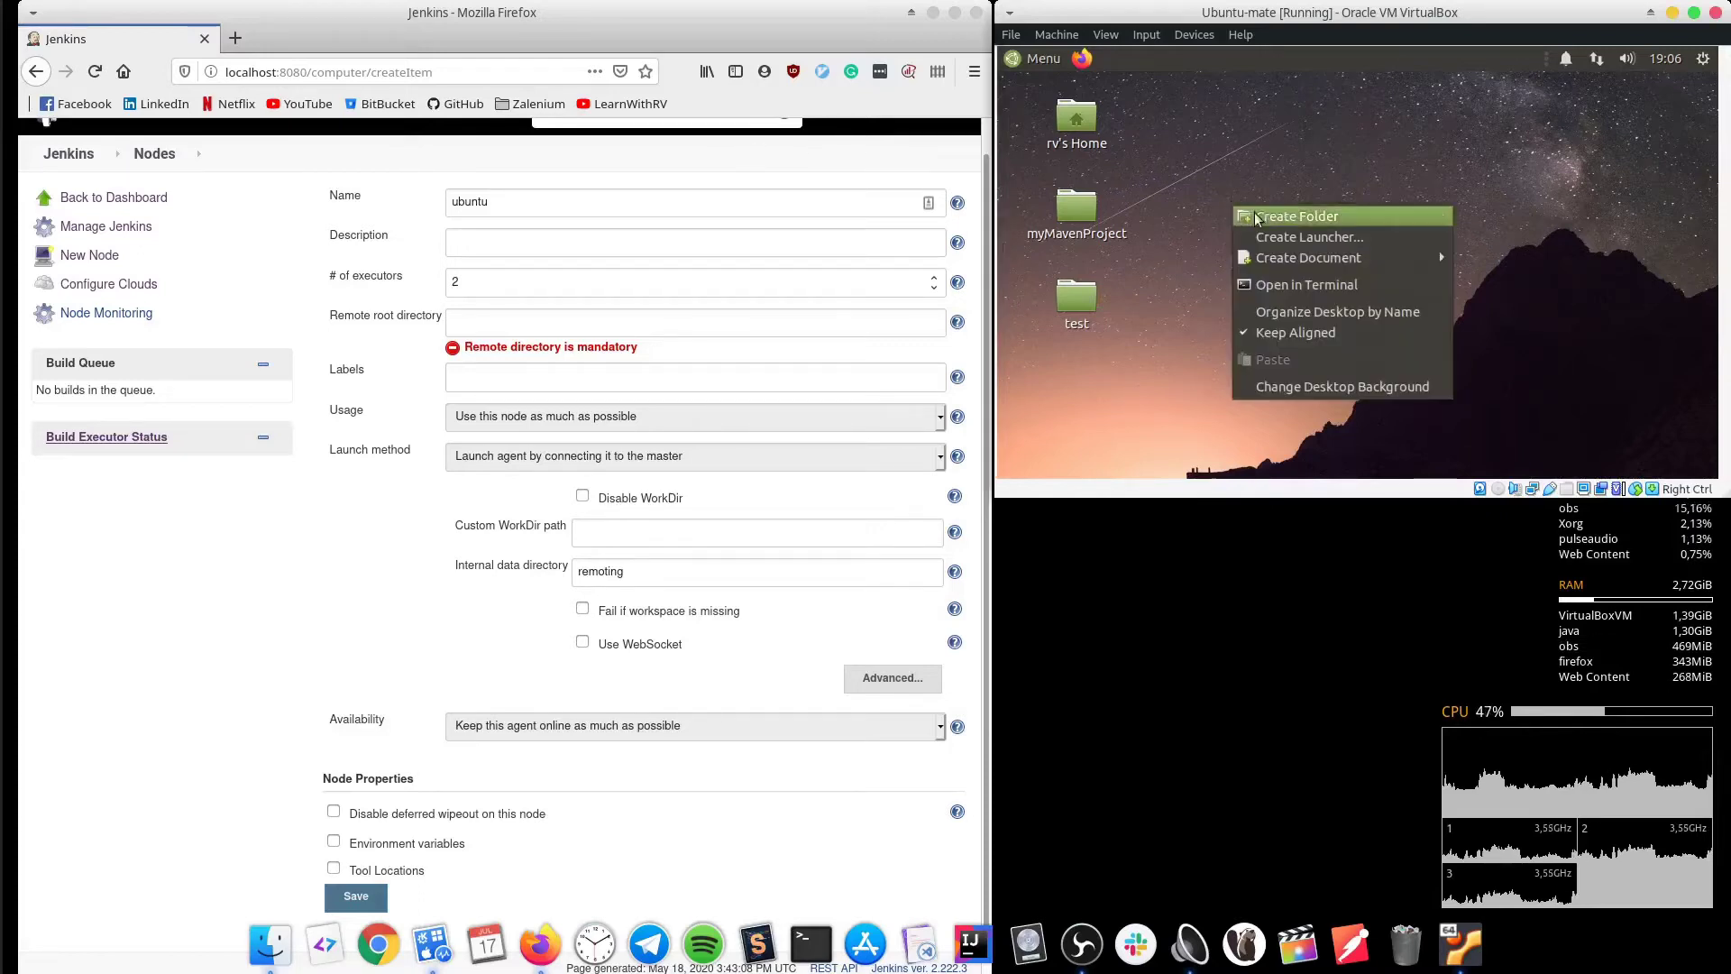
{"action": "left_click", "coordinate": [1307, 279]}
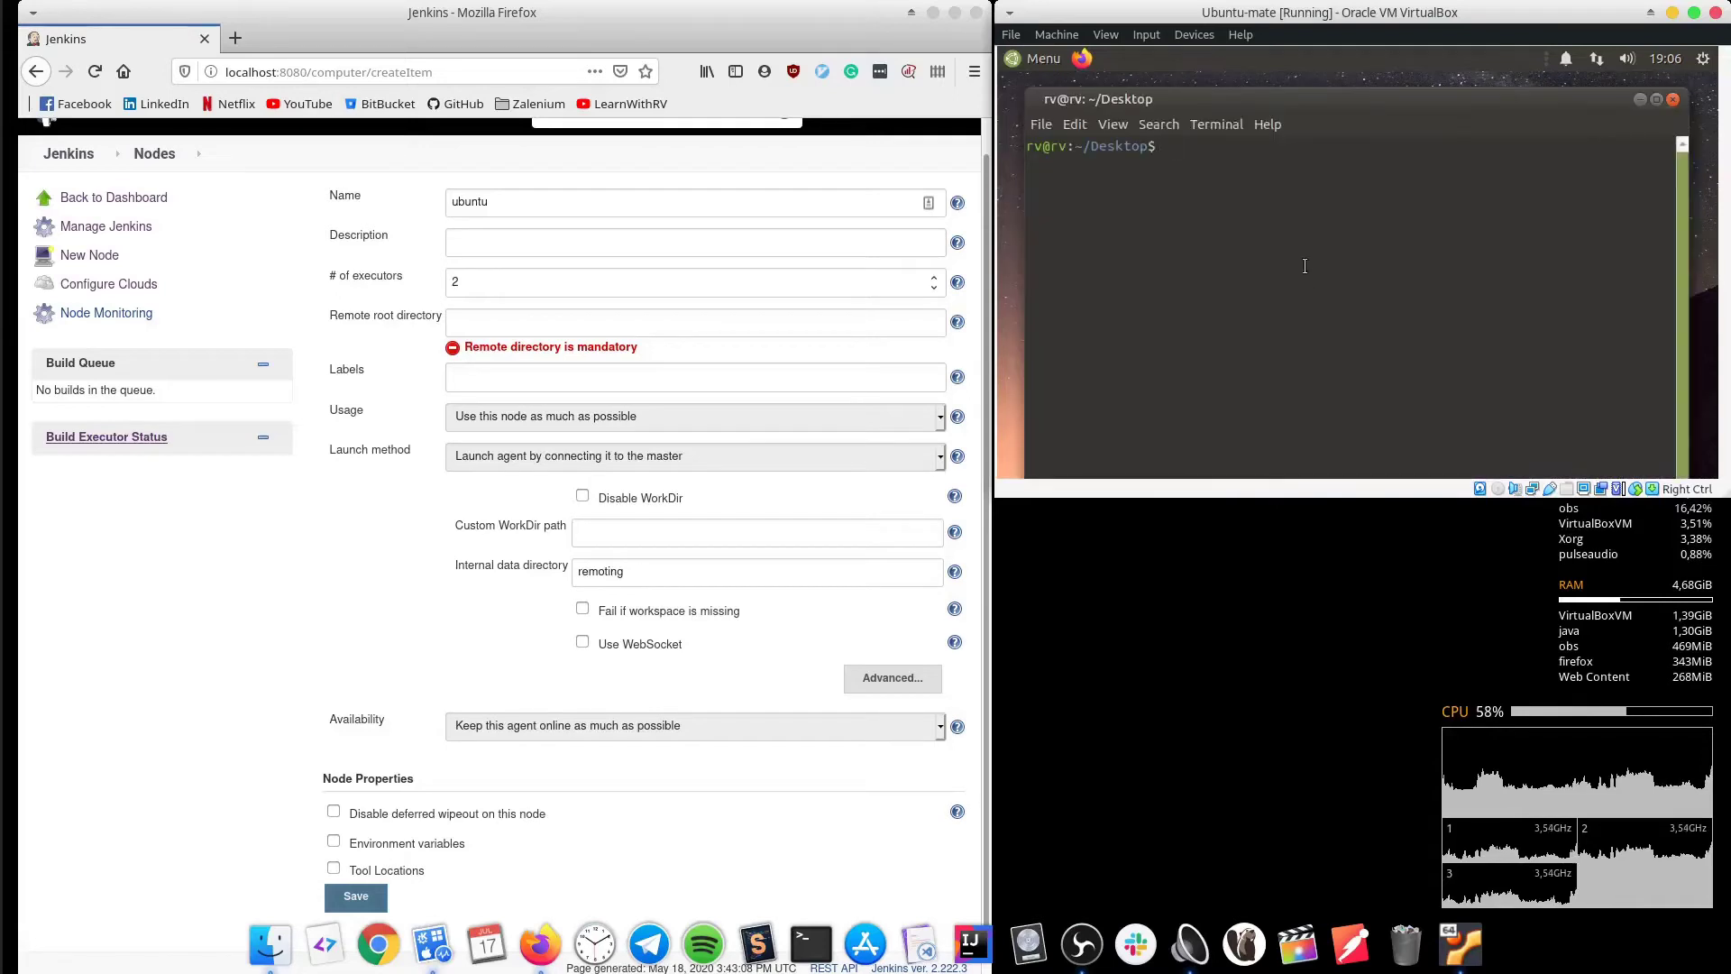
{"action": "type", "text": "cd ~"}
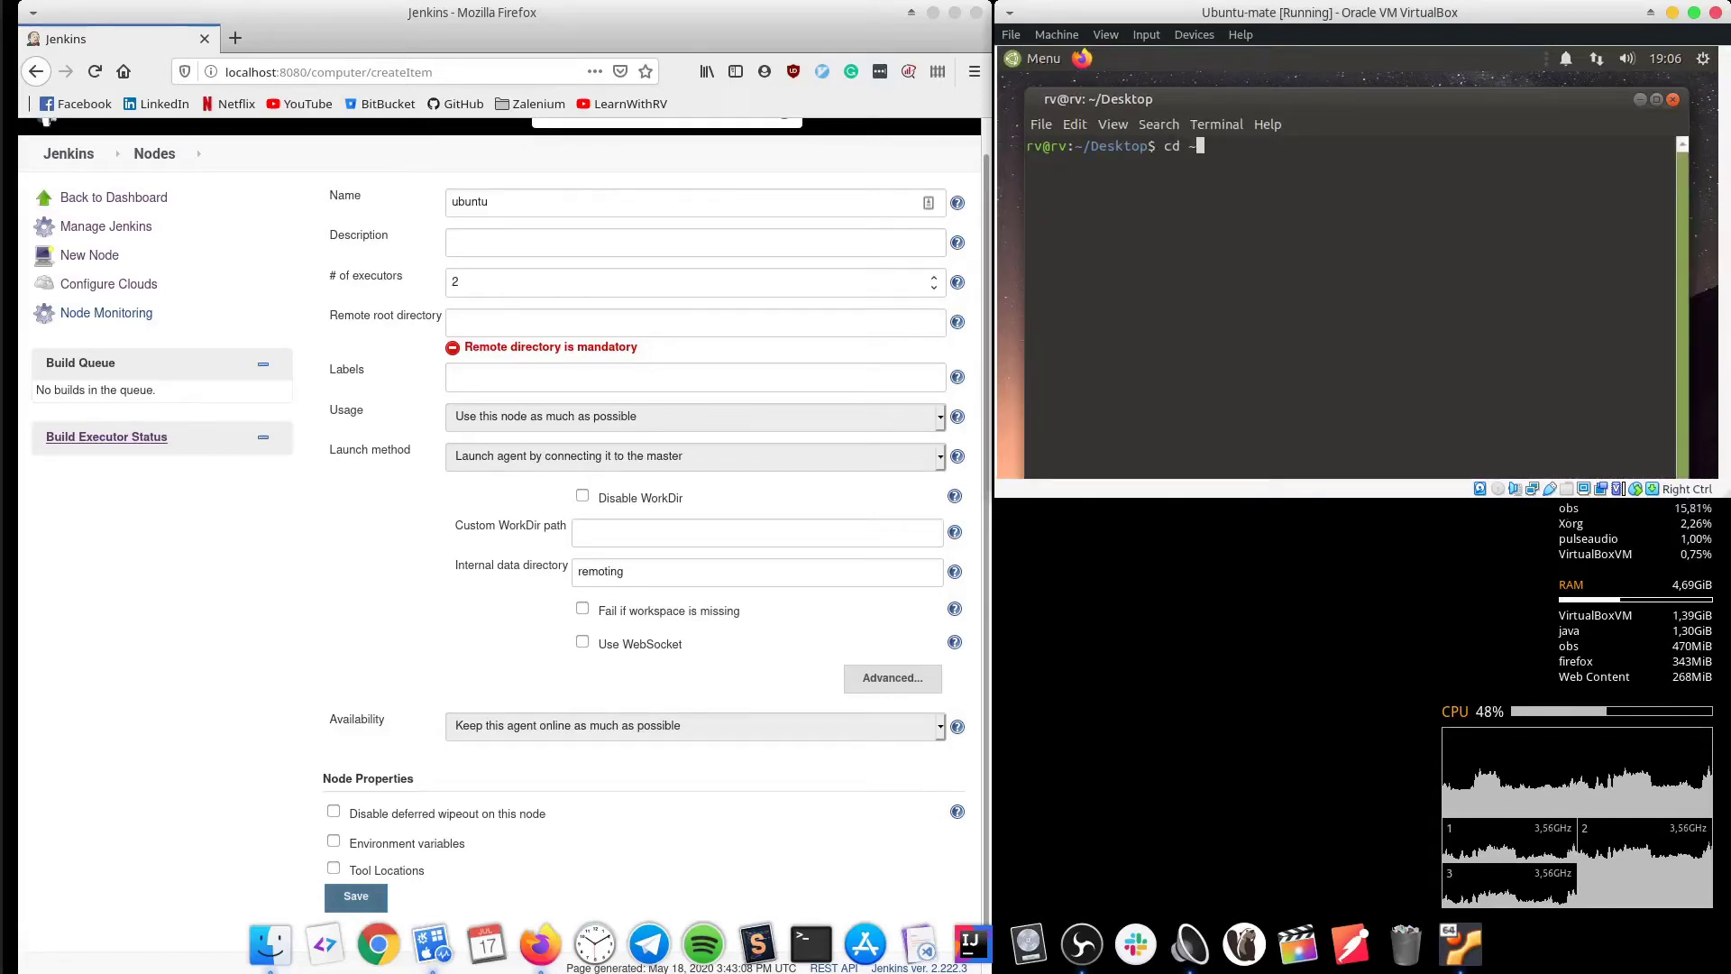
{"action": "key", "text": "Return"}
{"action": "type", "text": "mk"}
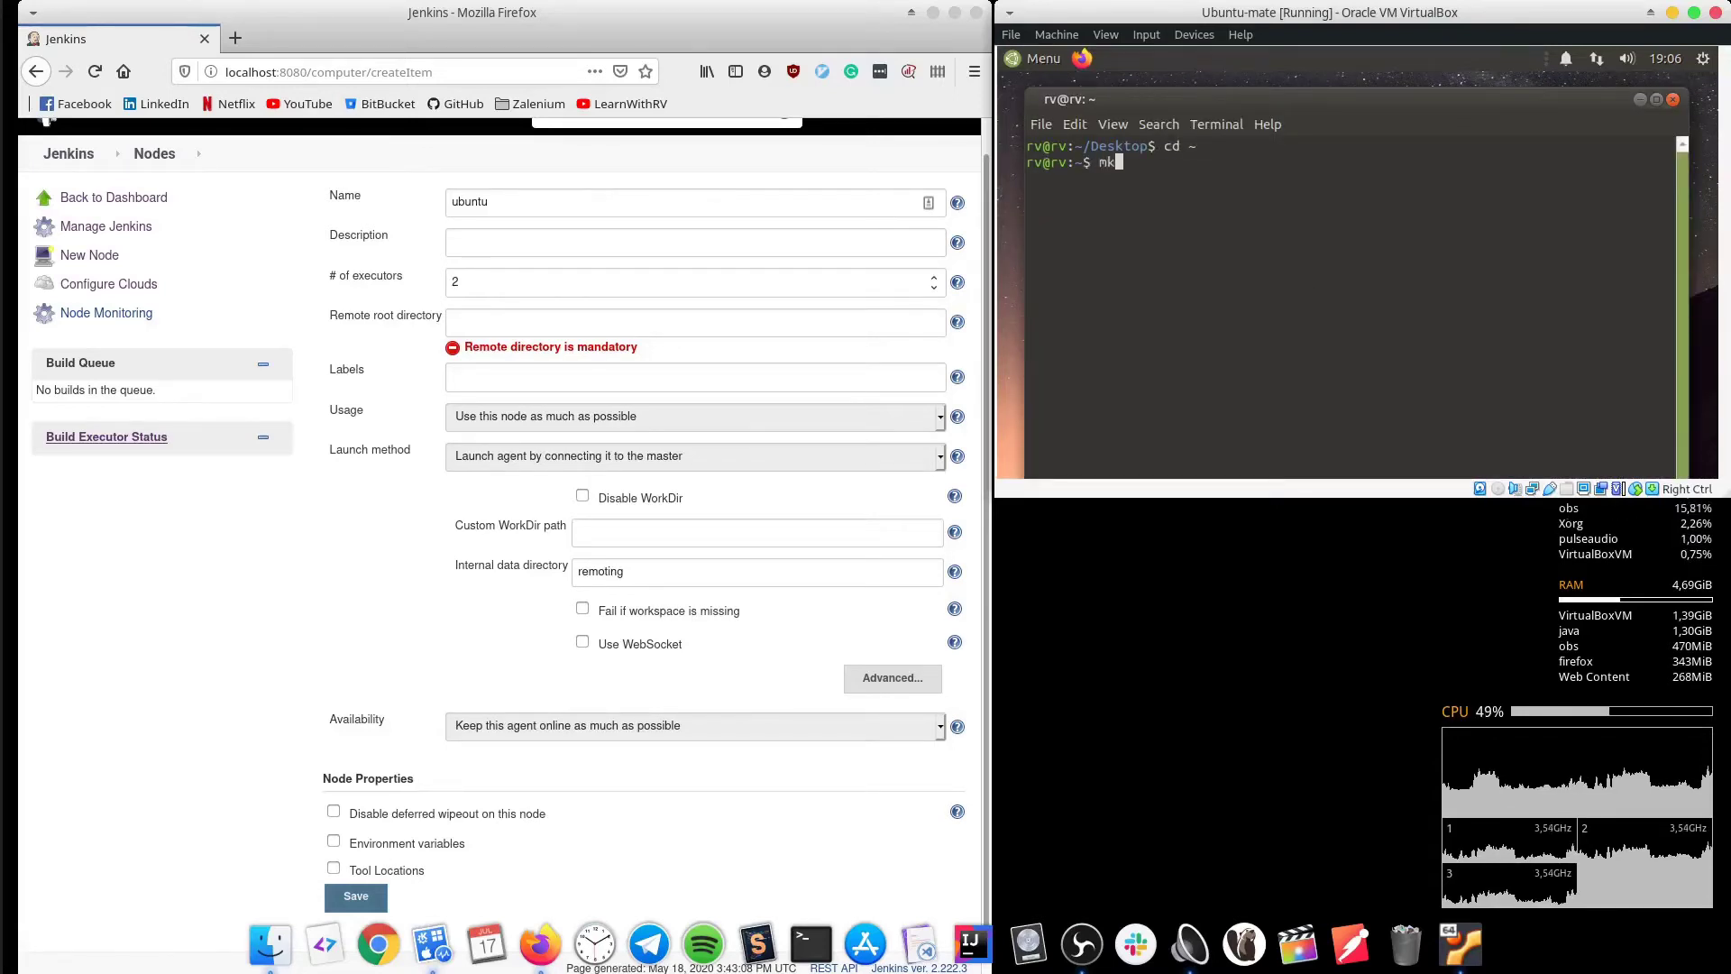
{"action": "type", "text": "dir jenkins_slave"}
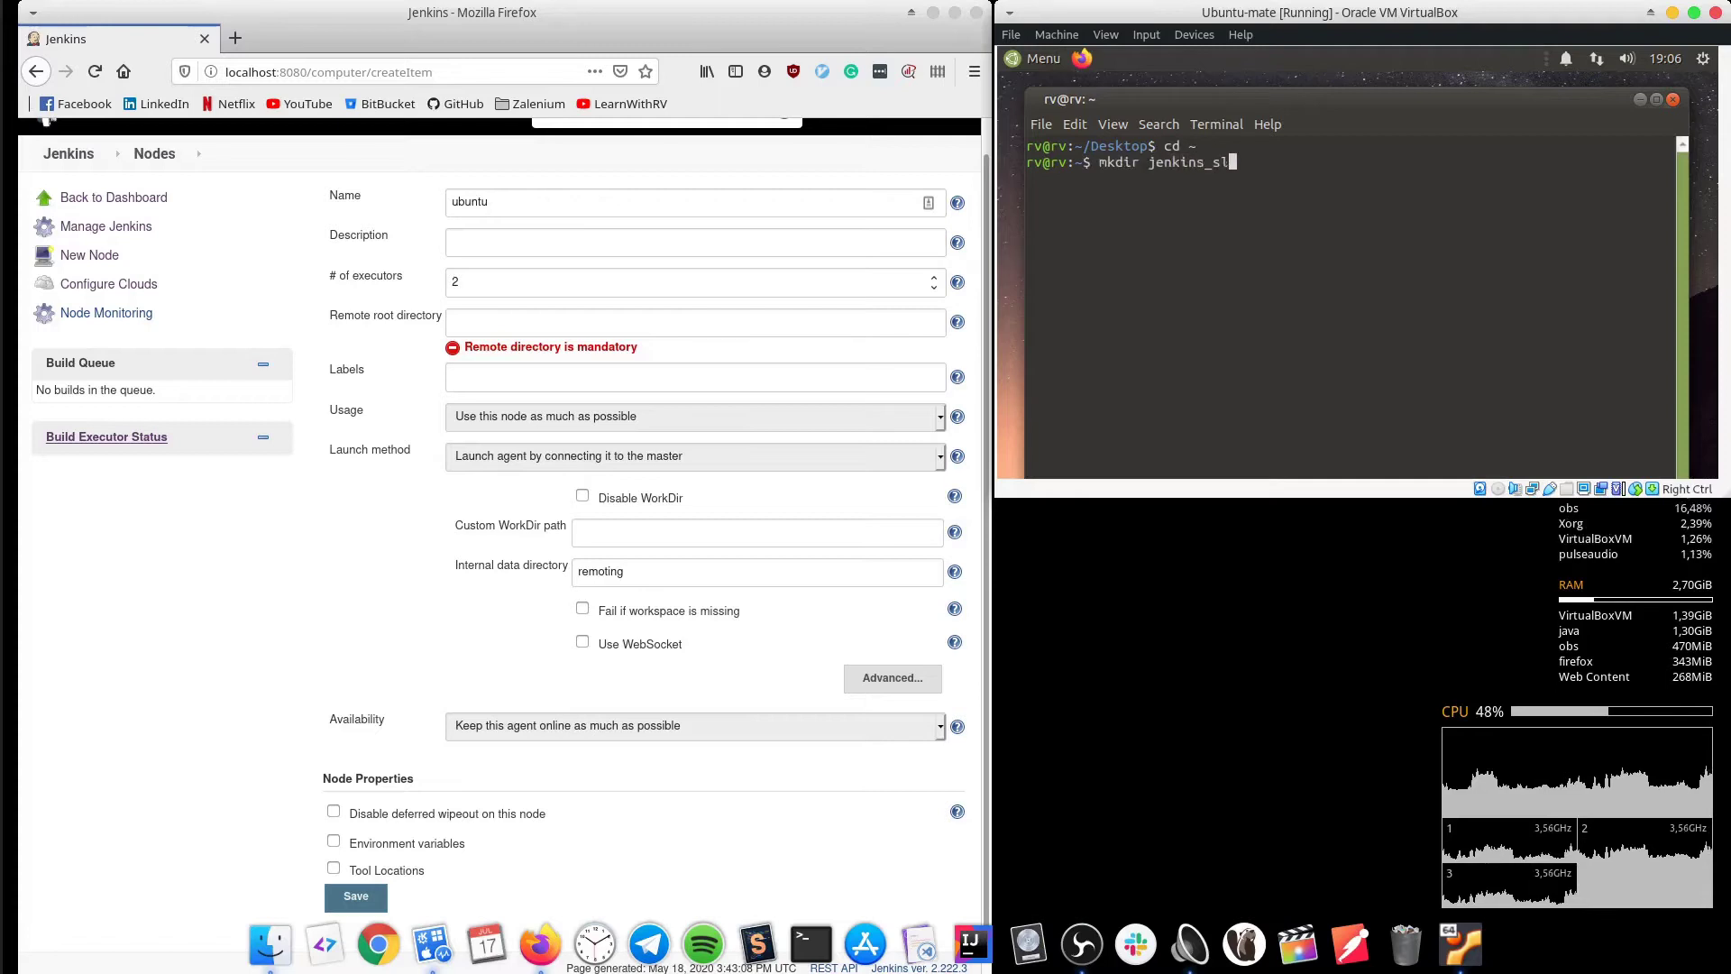
{"action": "key", "text": "Return"}
Enter jenkins_slave and print its path, /home/rv/jenkins_slave
{"action": "type", "text": "cd jenkins_sl"}
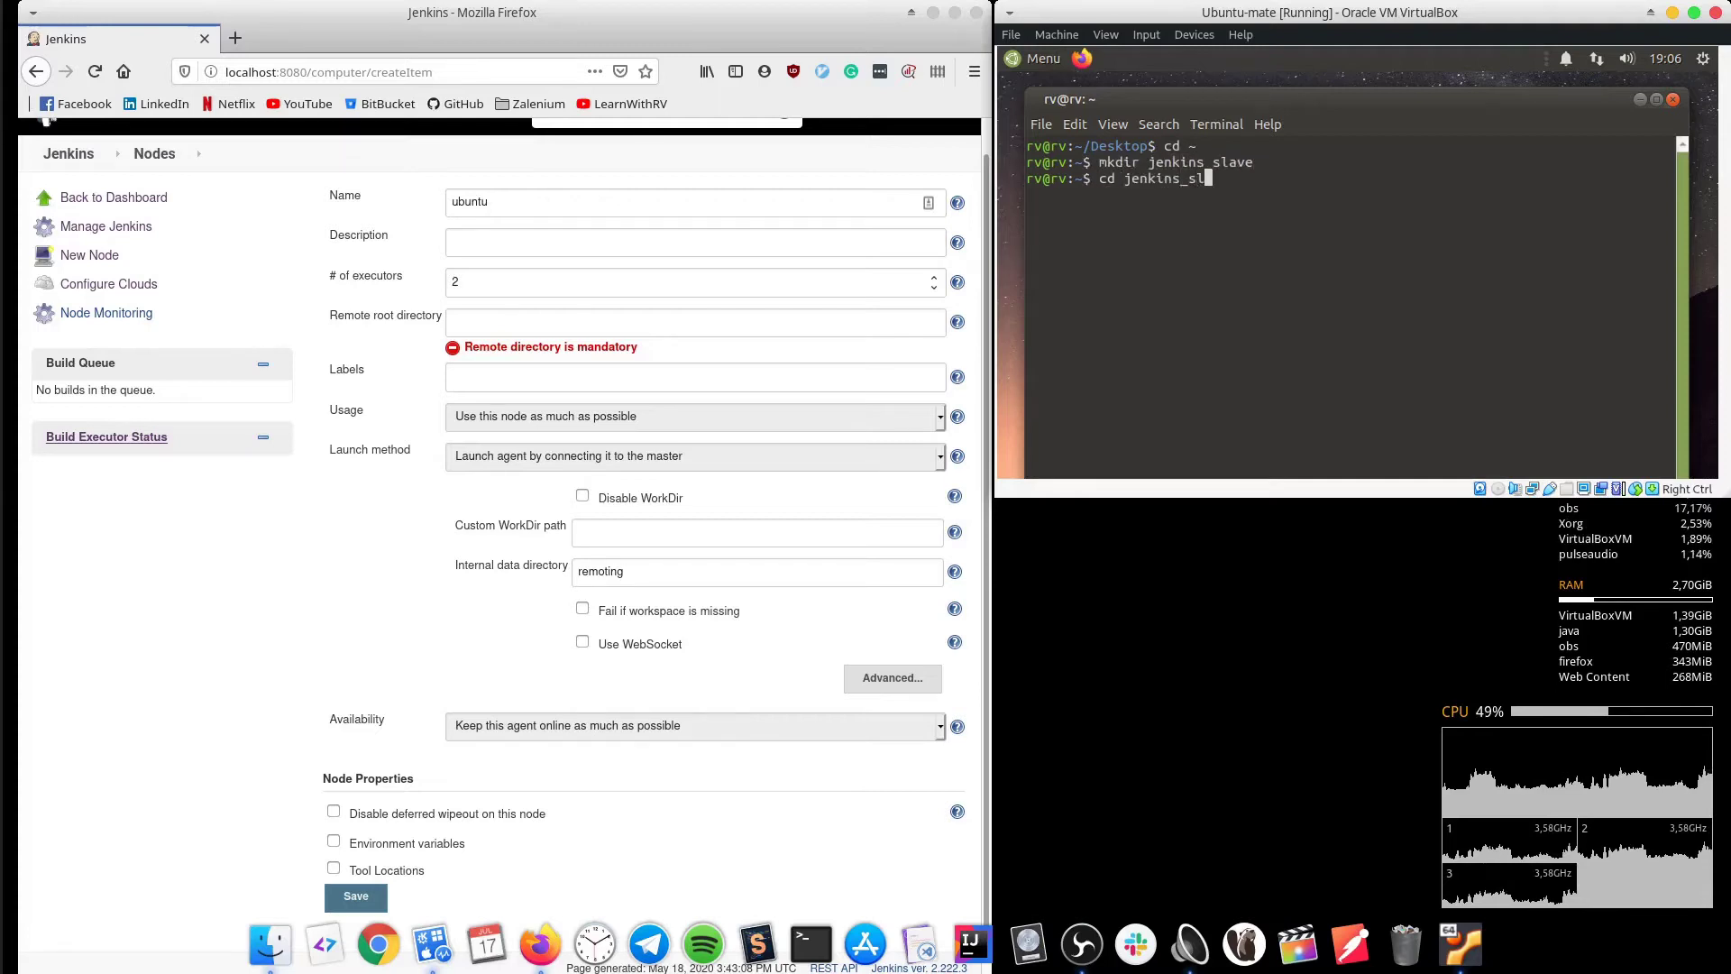
{"action": "key", "text": "Tab"}
{"action": "key", "text": "Return"}
{"action": "type", "text": "pwd"}
{"action": "key", "text": "Return"}
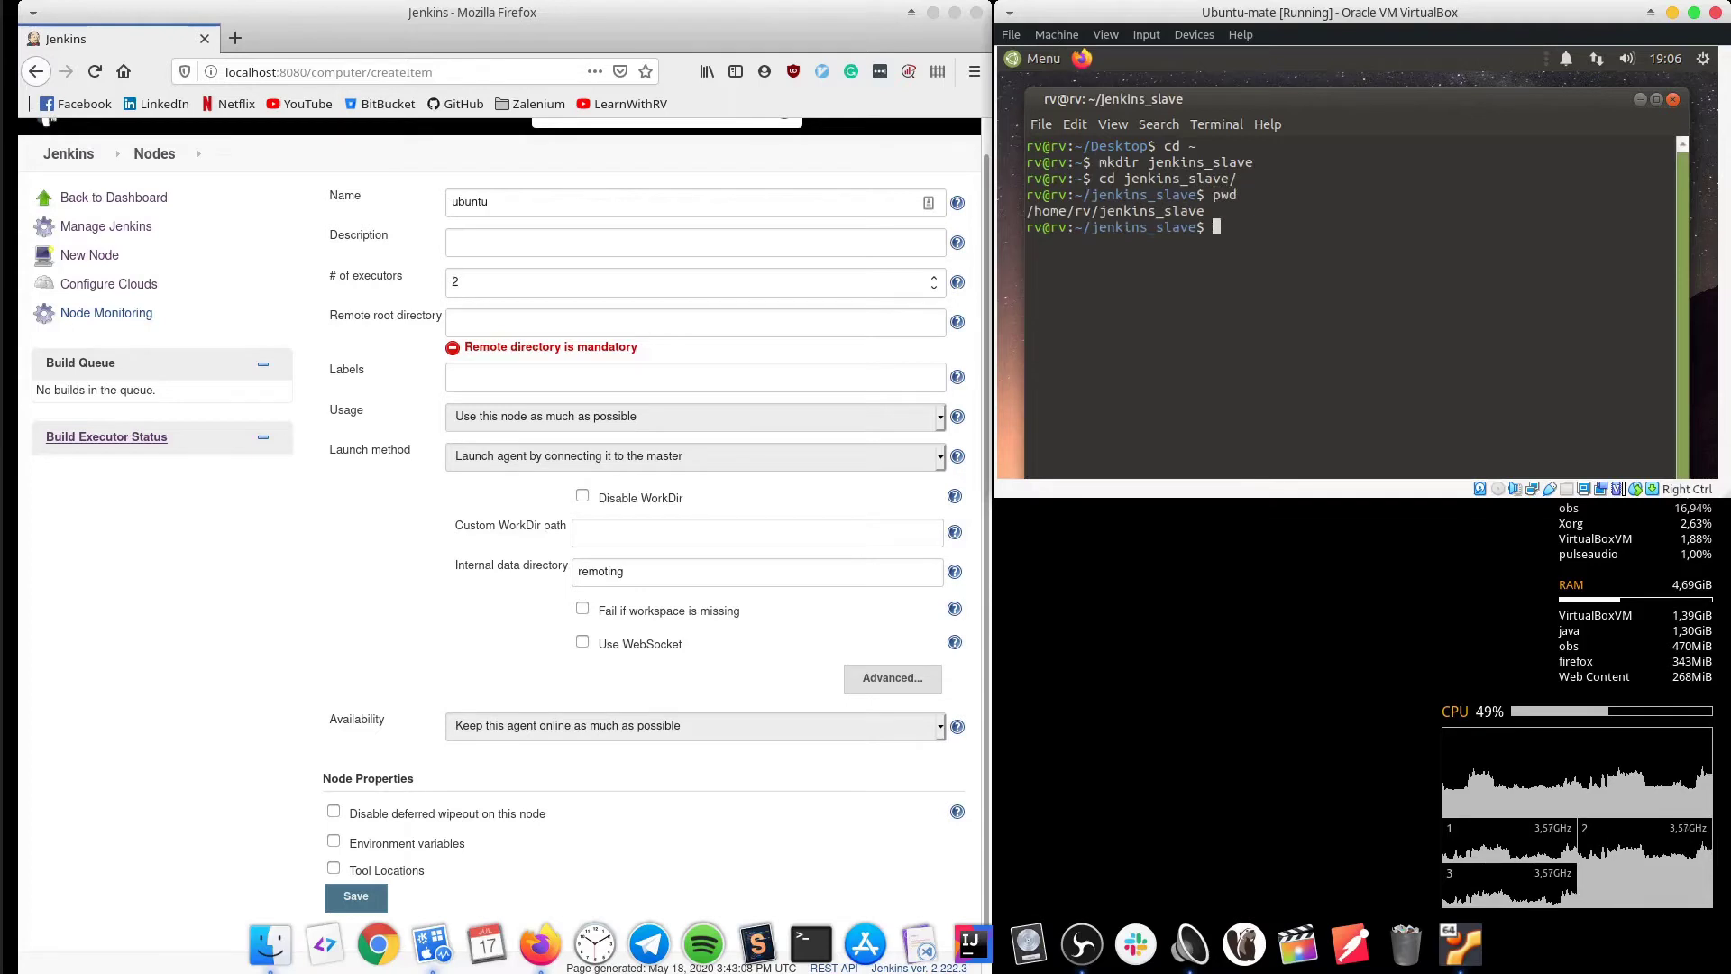
Set the remote root directory to /home/rv/jenkins_slave and the label to ubuntu
{"action": "left_click", "coordinate": [589, 324]}
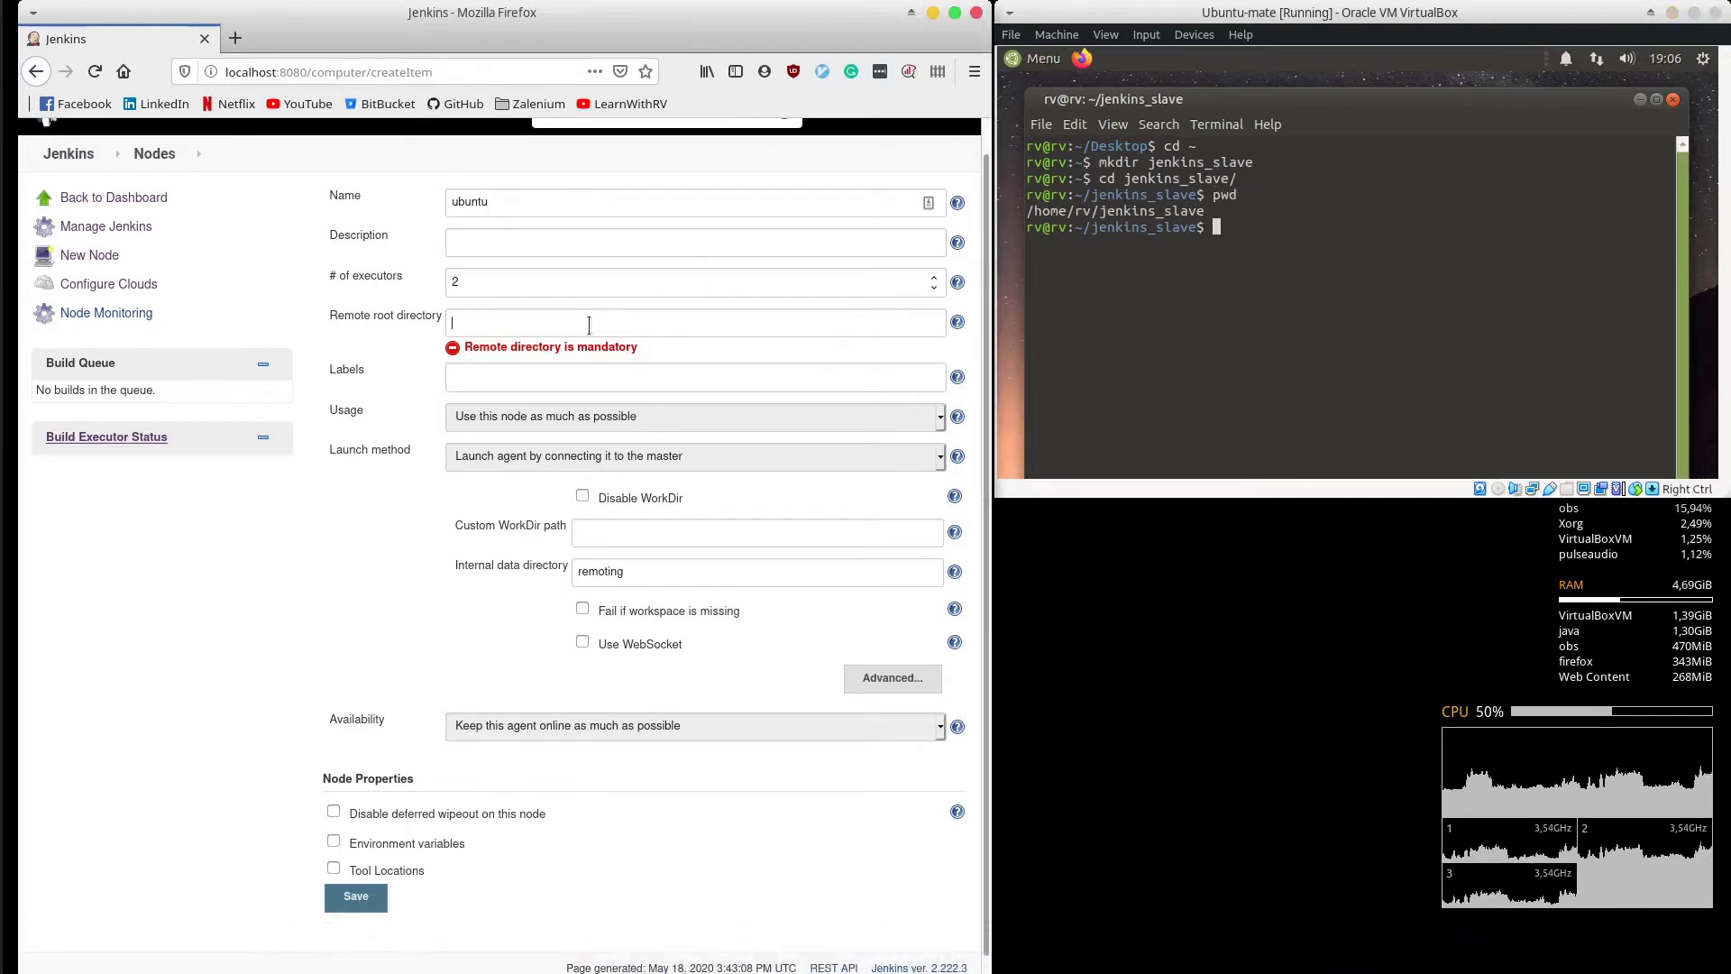
{"action": "type", "text": "/home/rv"}
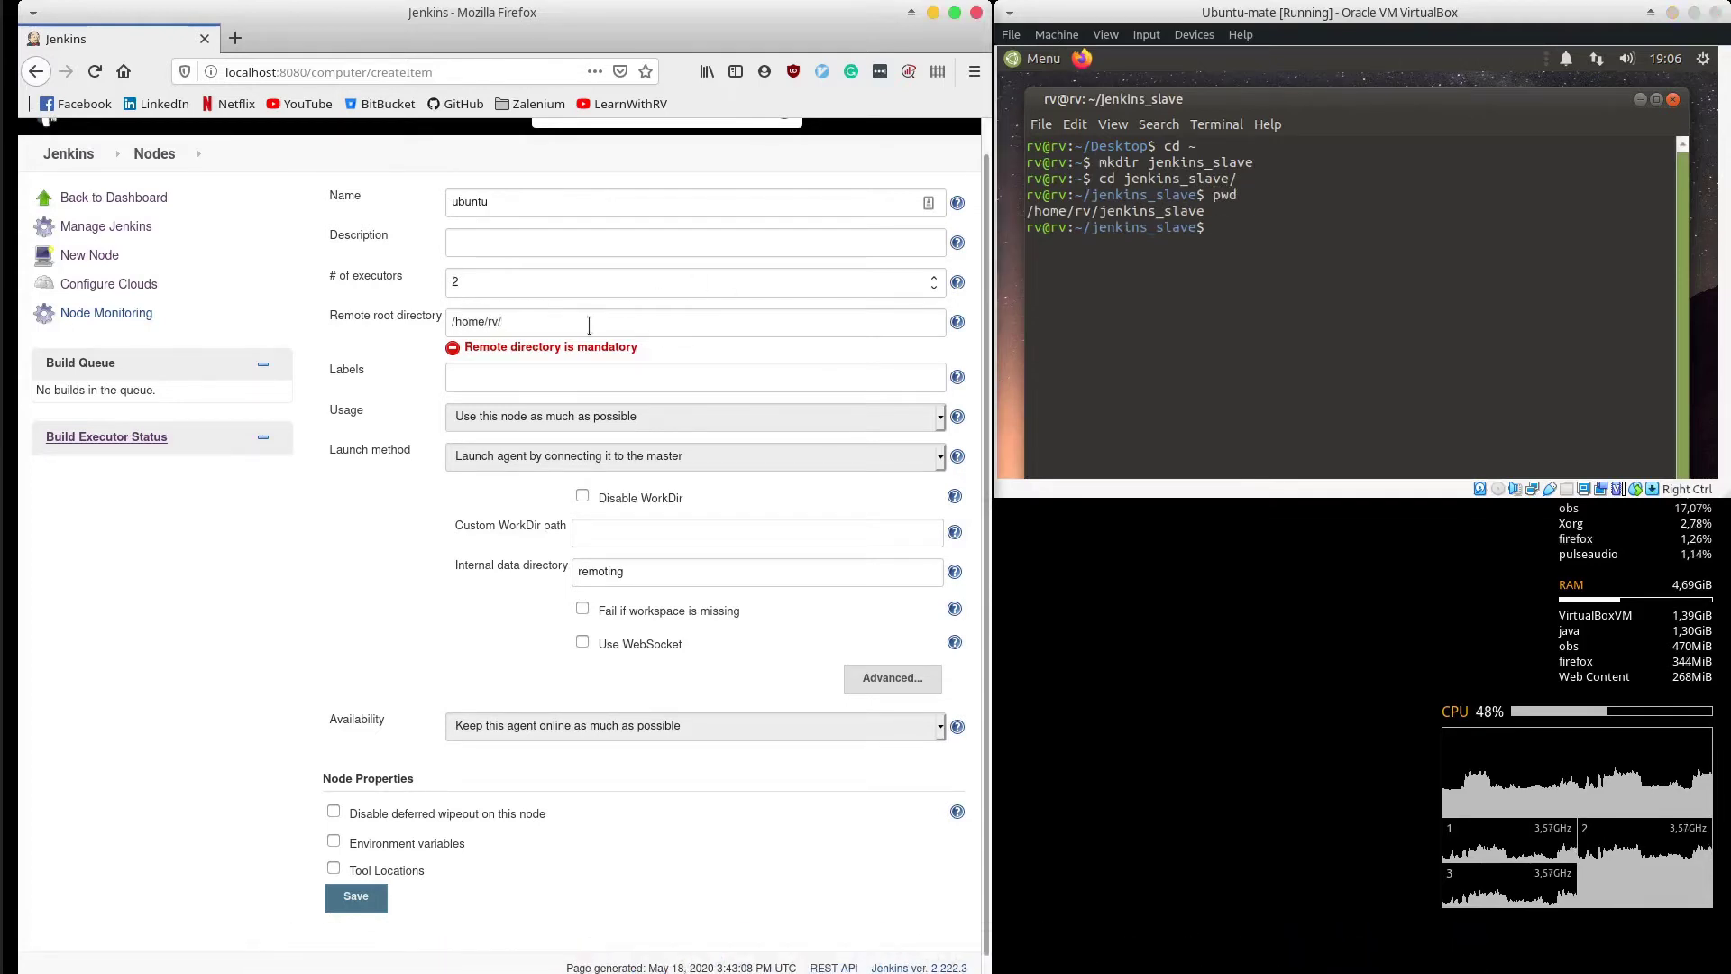
{"action": "type", "text": "/jenkins_slave"}
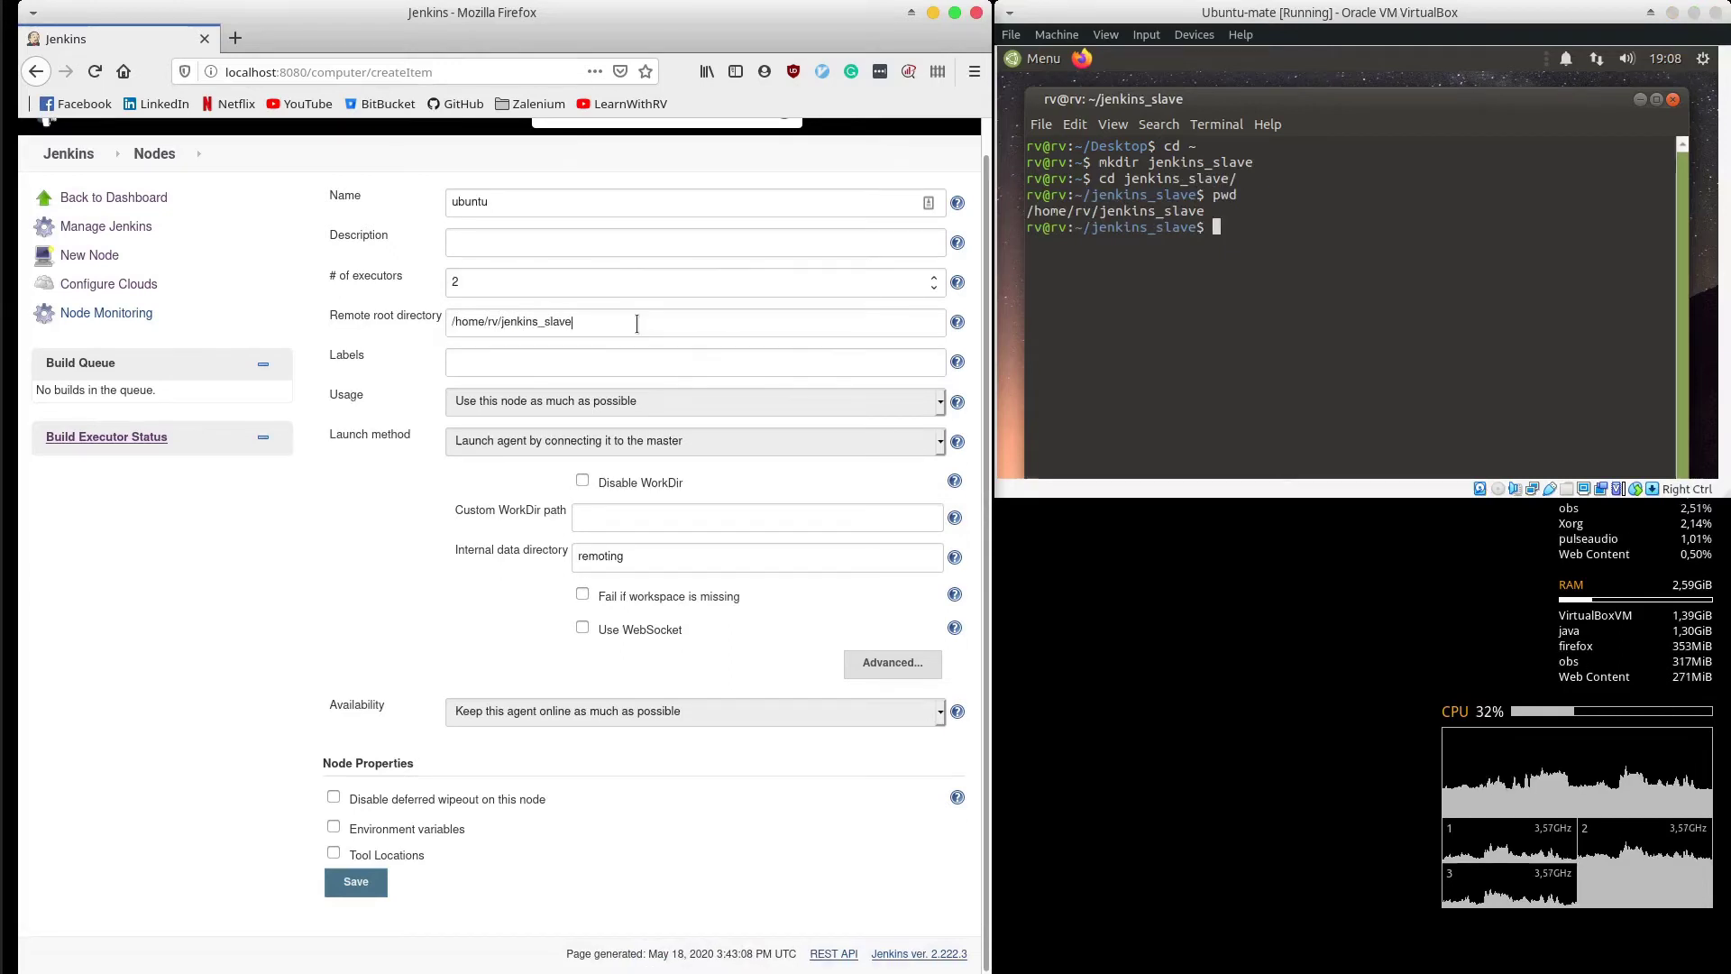
{"action": "left_click", "coordinate": [573, 363]}
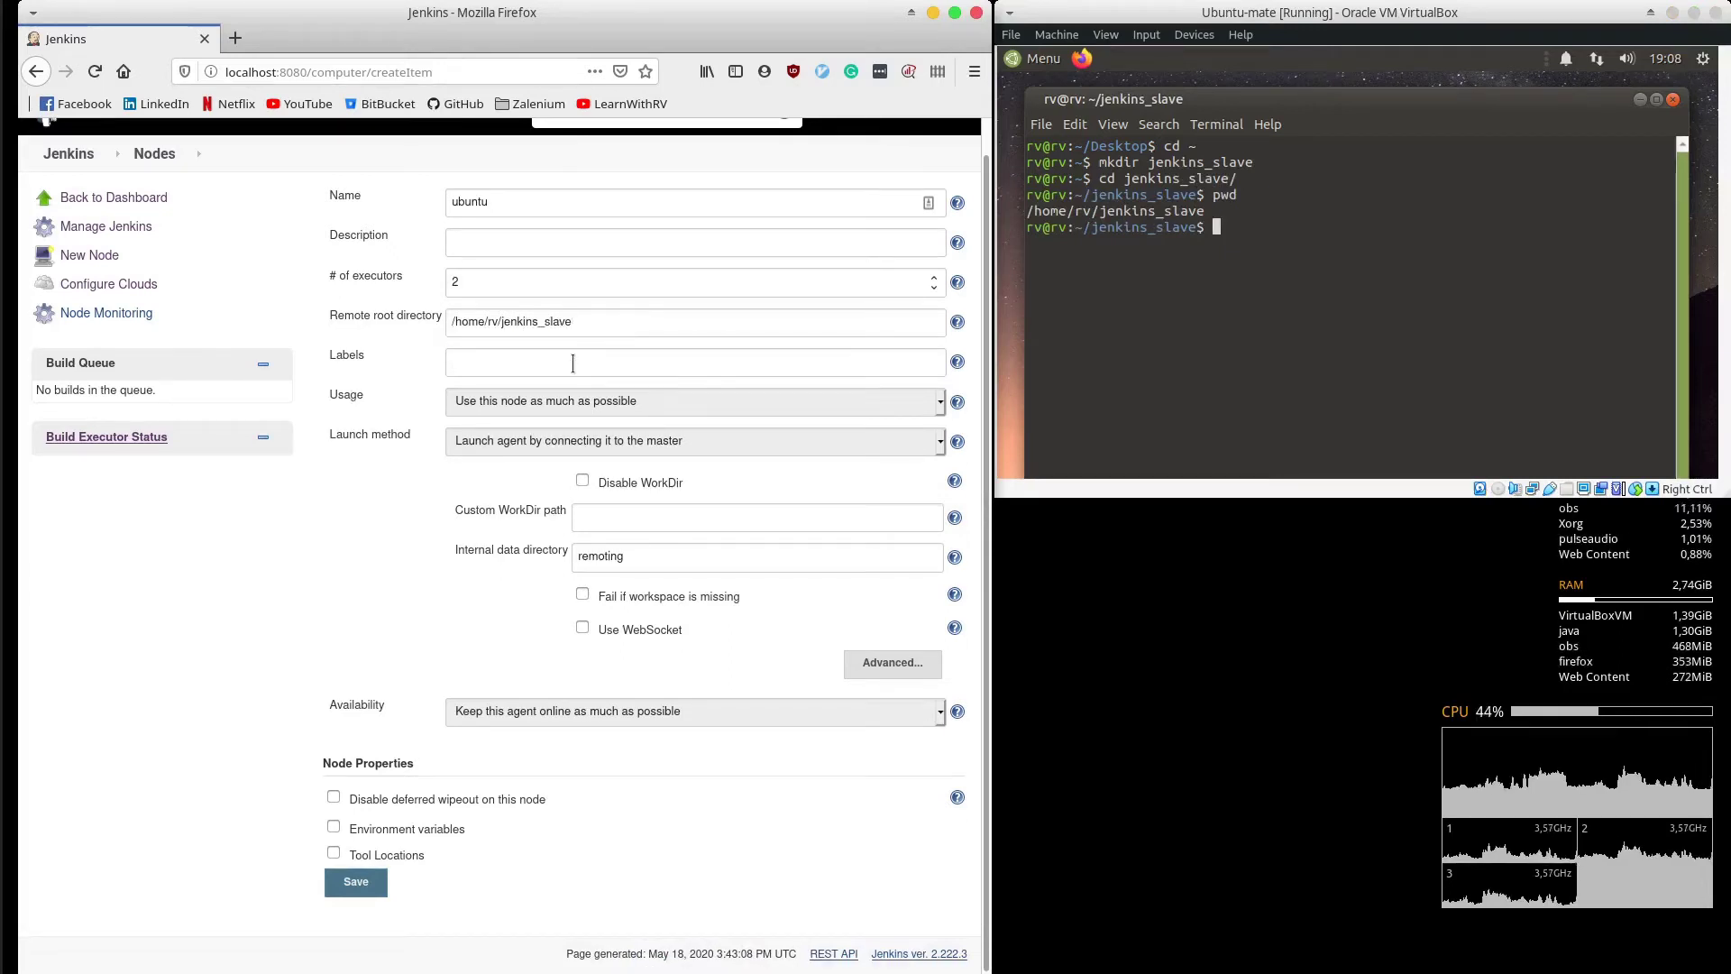
{"action": "type", "text": "ubuntu"}
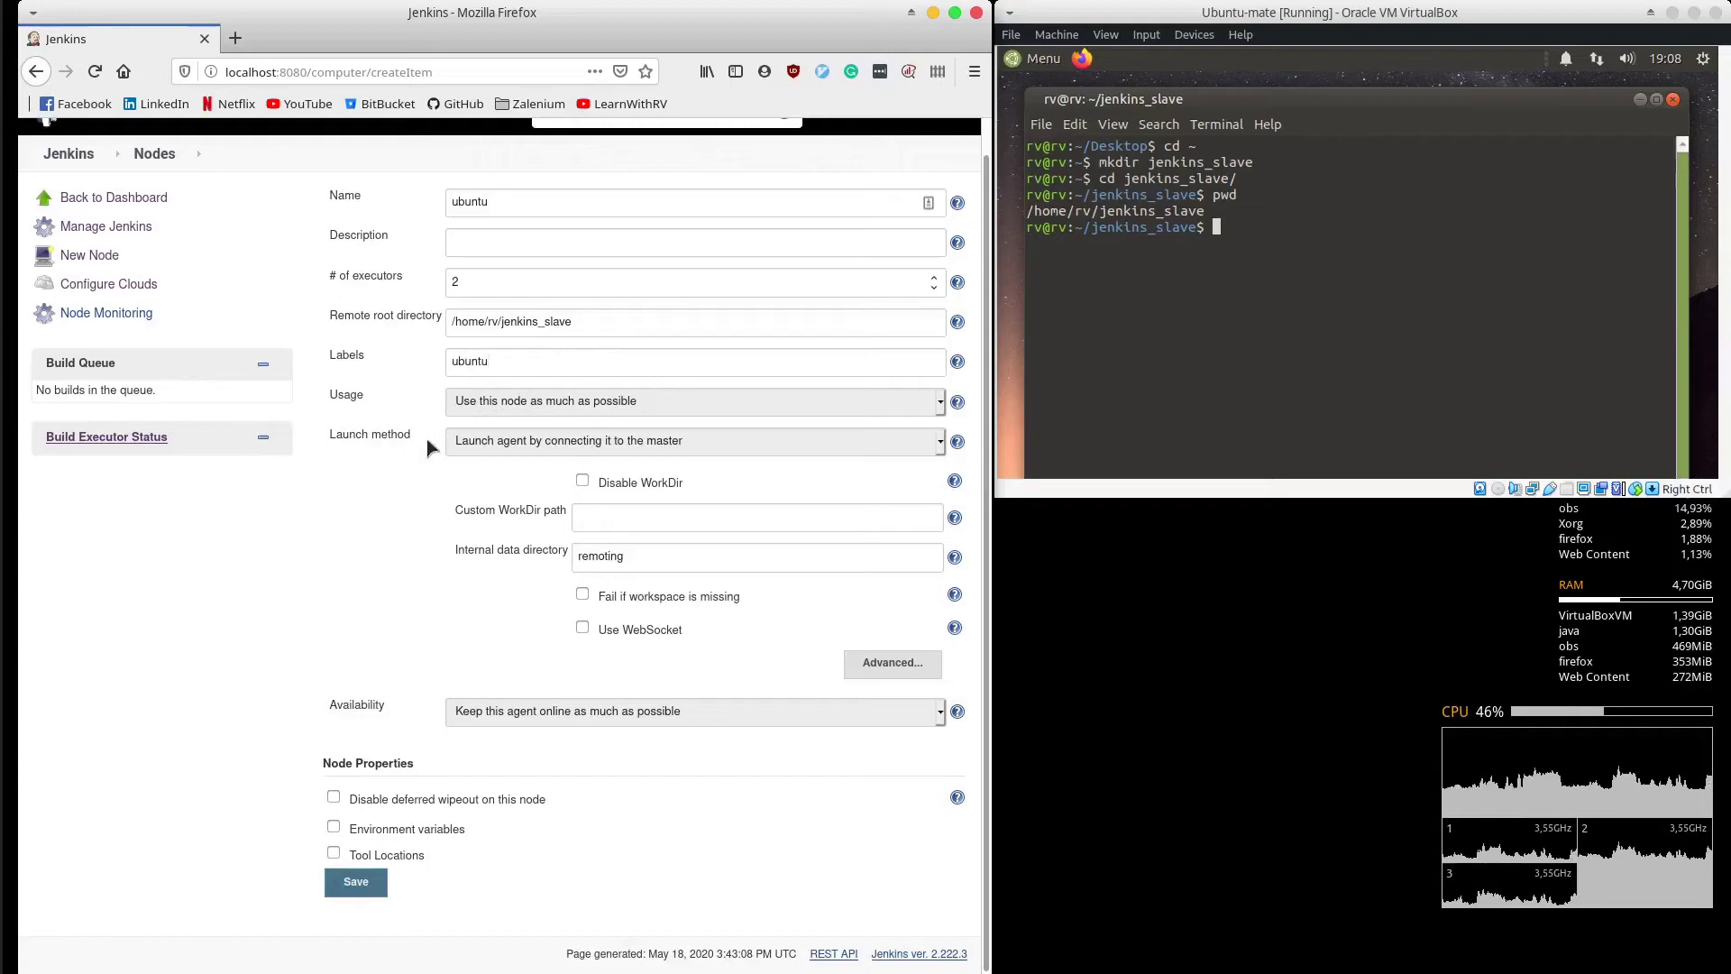
Choose 'Launch agents via SSH' as the node's launch method
{"action": "left_click", "coordinate": [463, 443]}
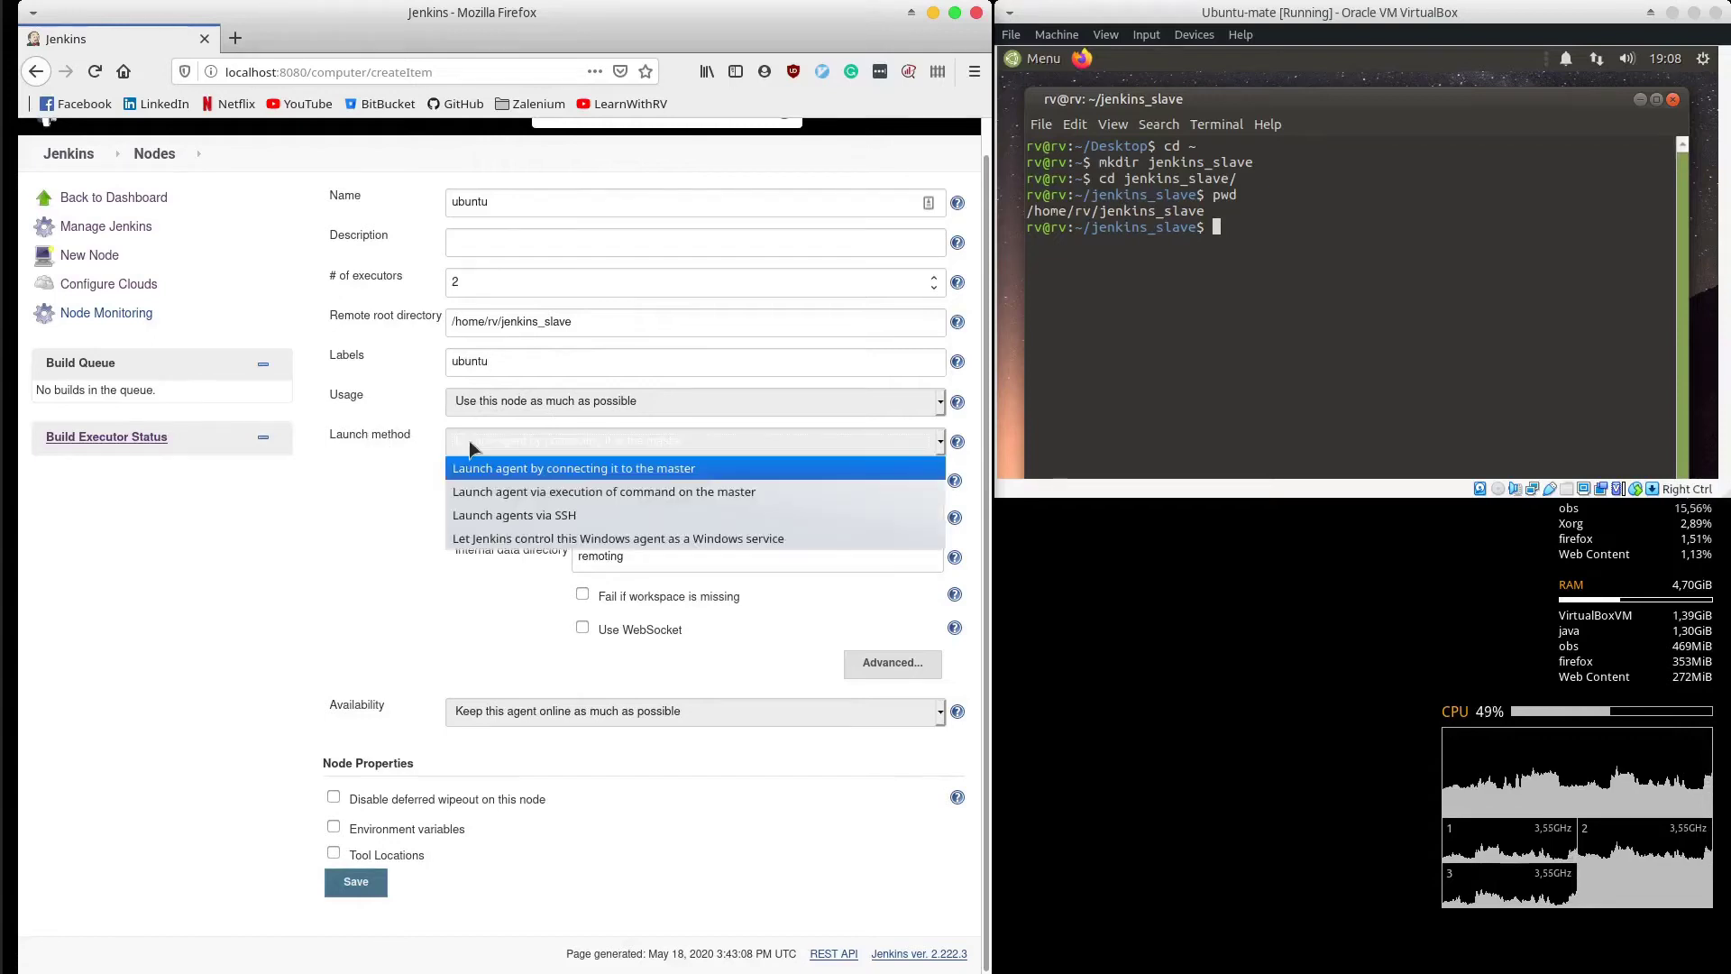
{"action": "left_click", "coordinate": [526, 521]}
{"action": "left_click", "coordinate": [552, 521]}
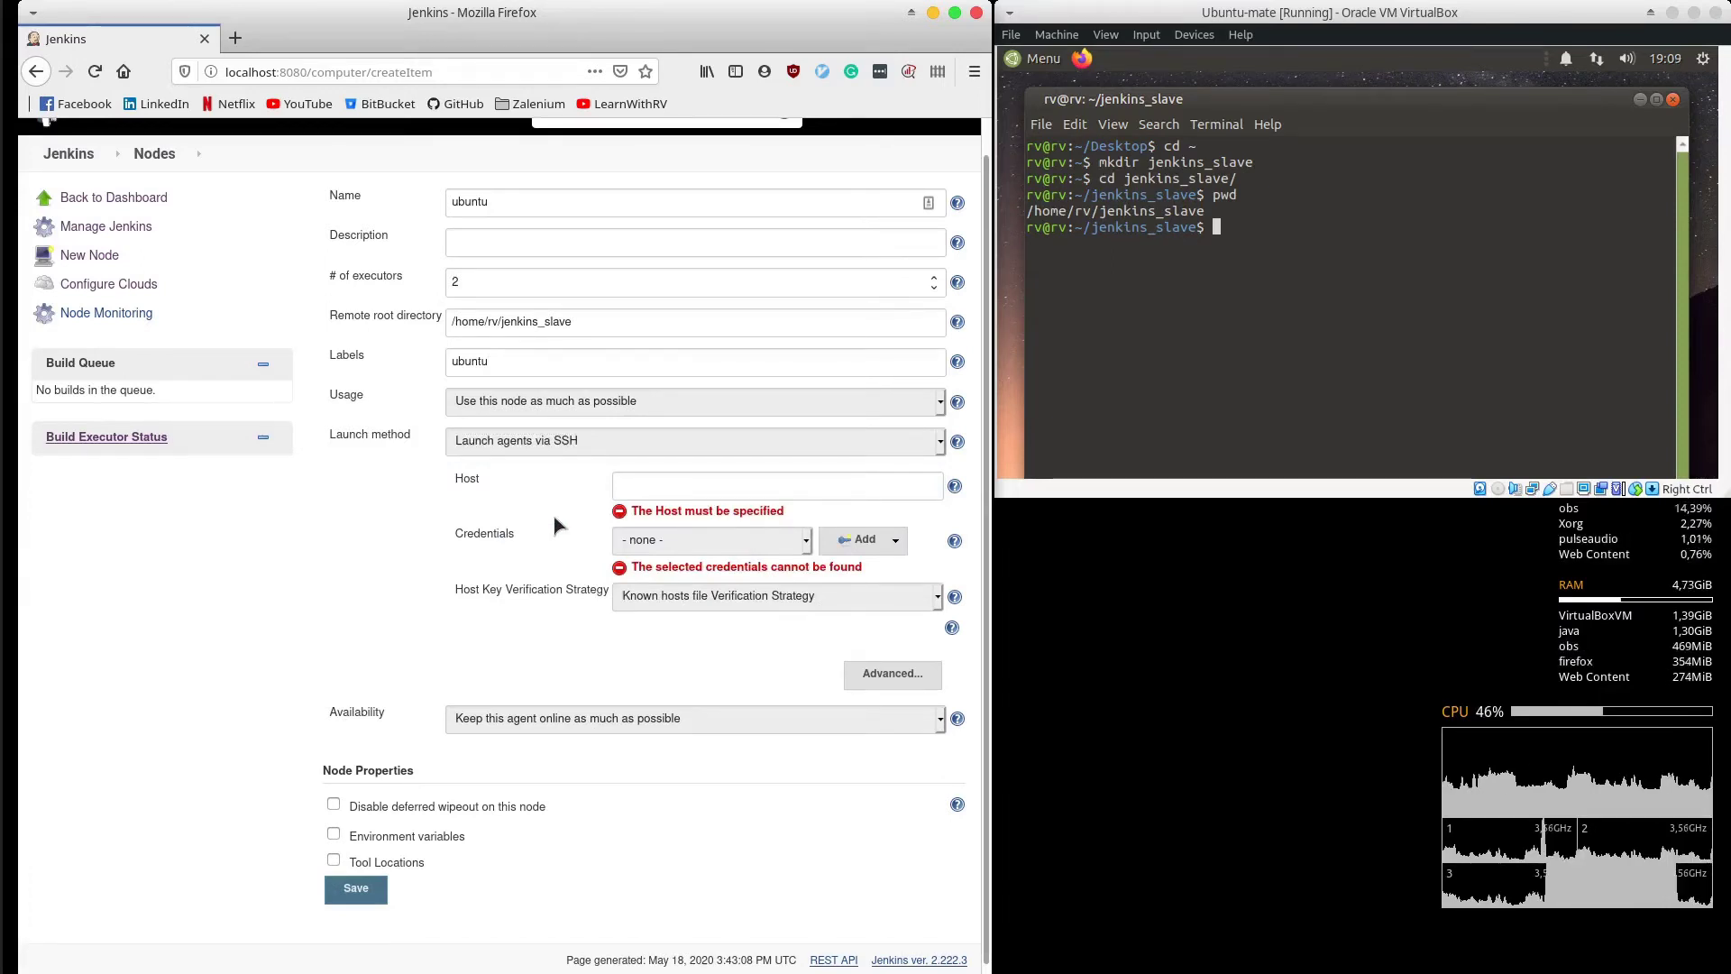
Look up the VM's IP with ifconfig and enter 192.168.1.103 as the SSH host
{"action": "left_click", "coordinate": [1288, 260]}
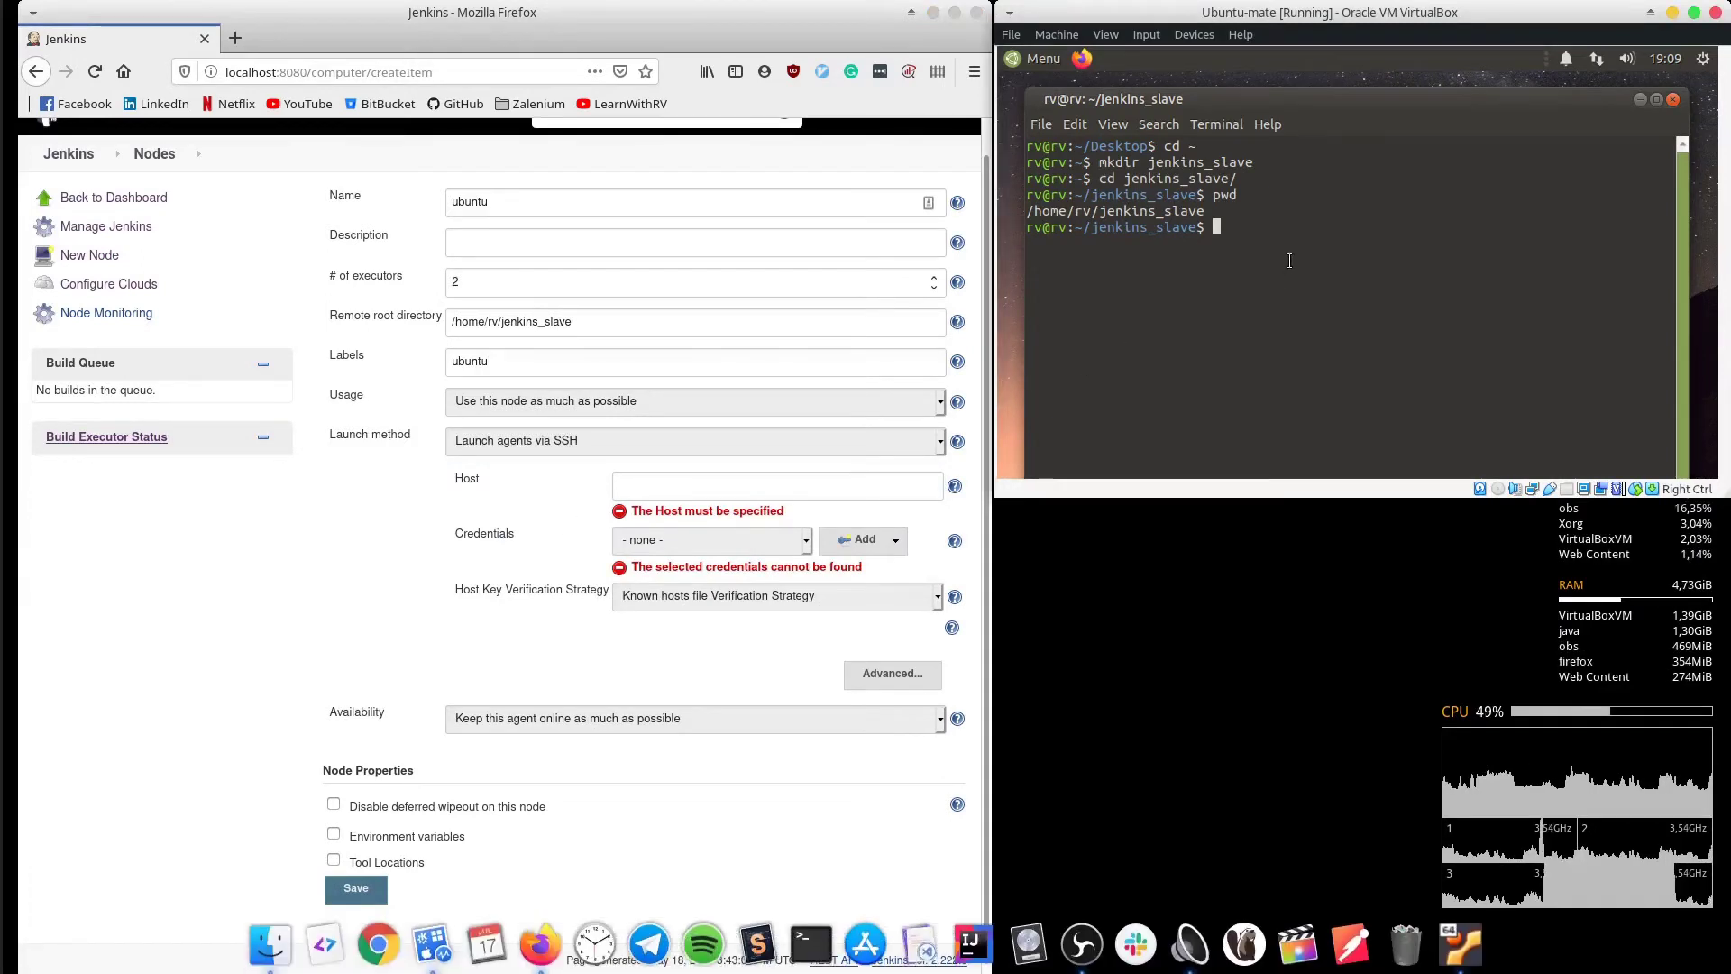
{"action": "type", "text": "ifconfig"}
{"action": "key", "text": "Return"}
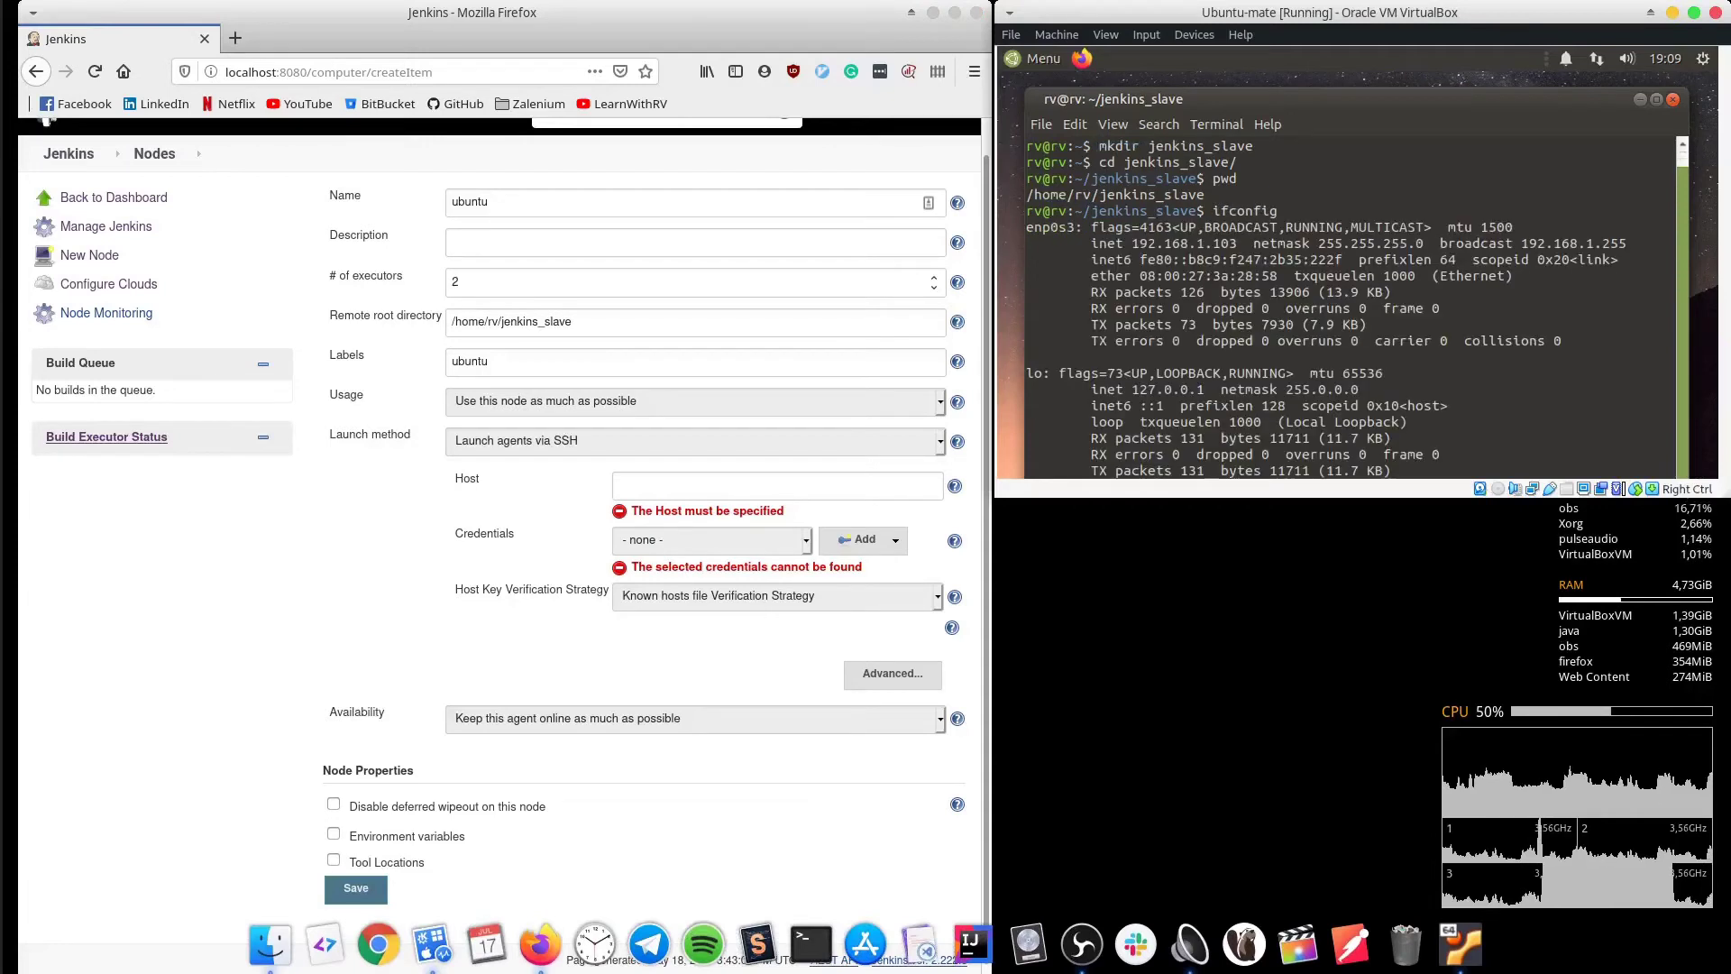
{"action": "left_click", "coordinate": [679, 484]}
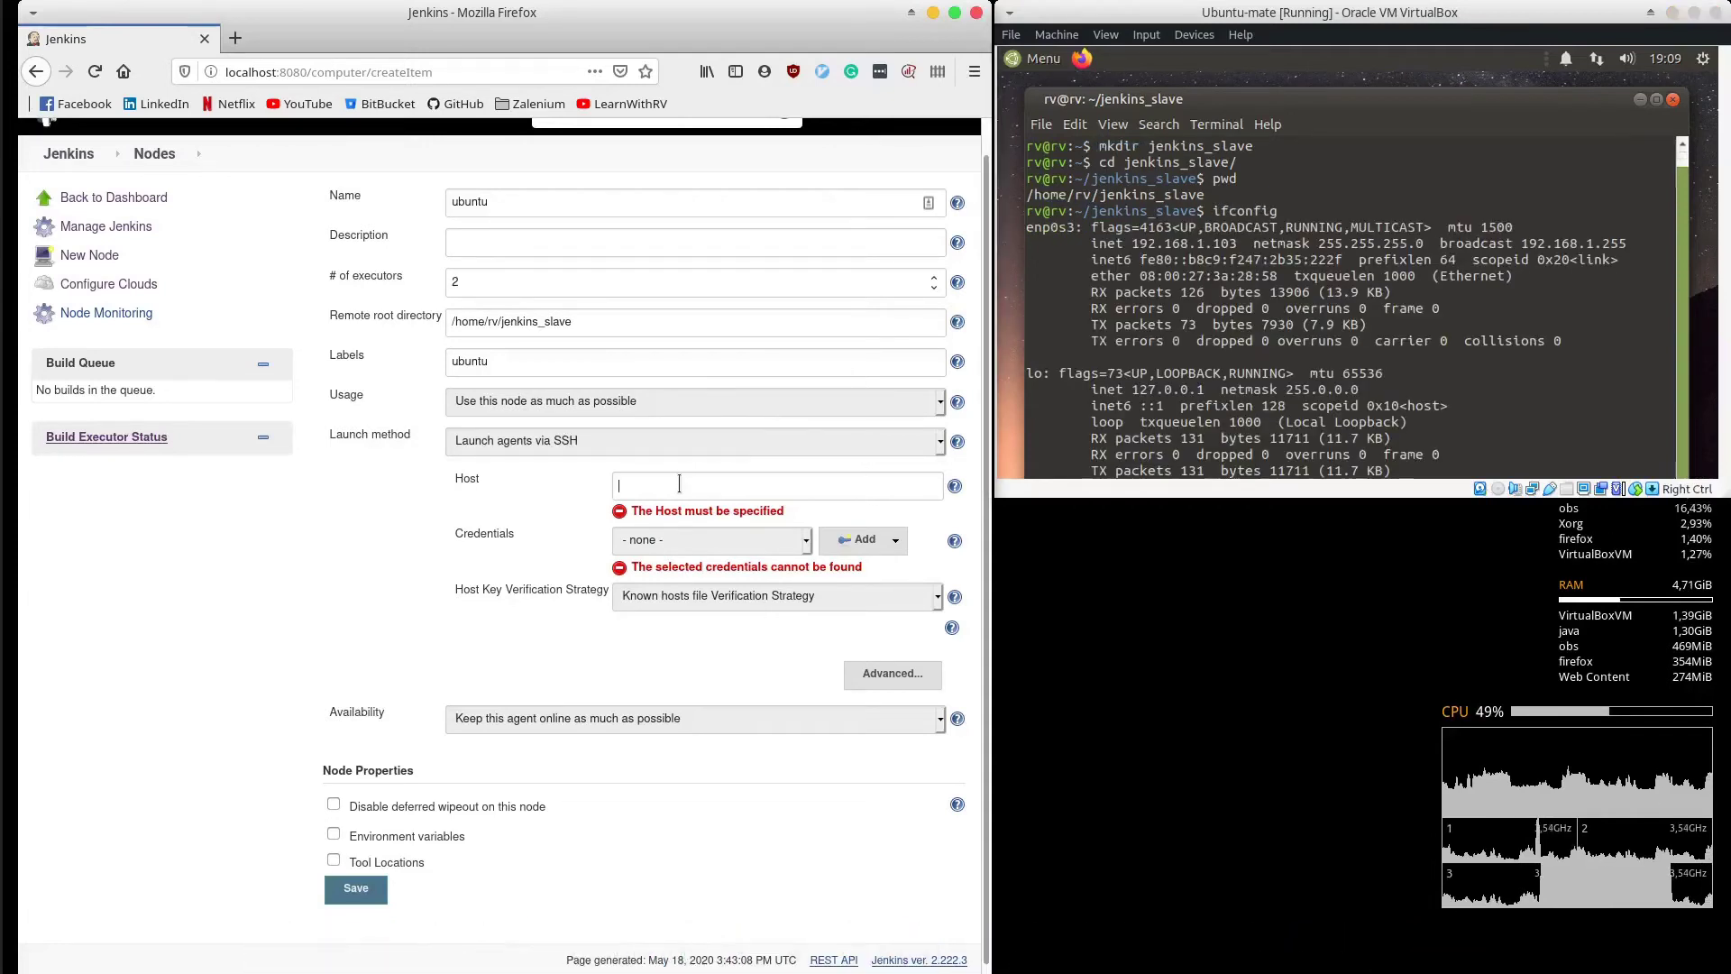
{"action": "type", "text": "192.16"}
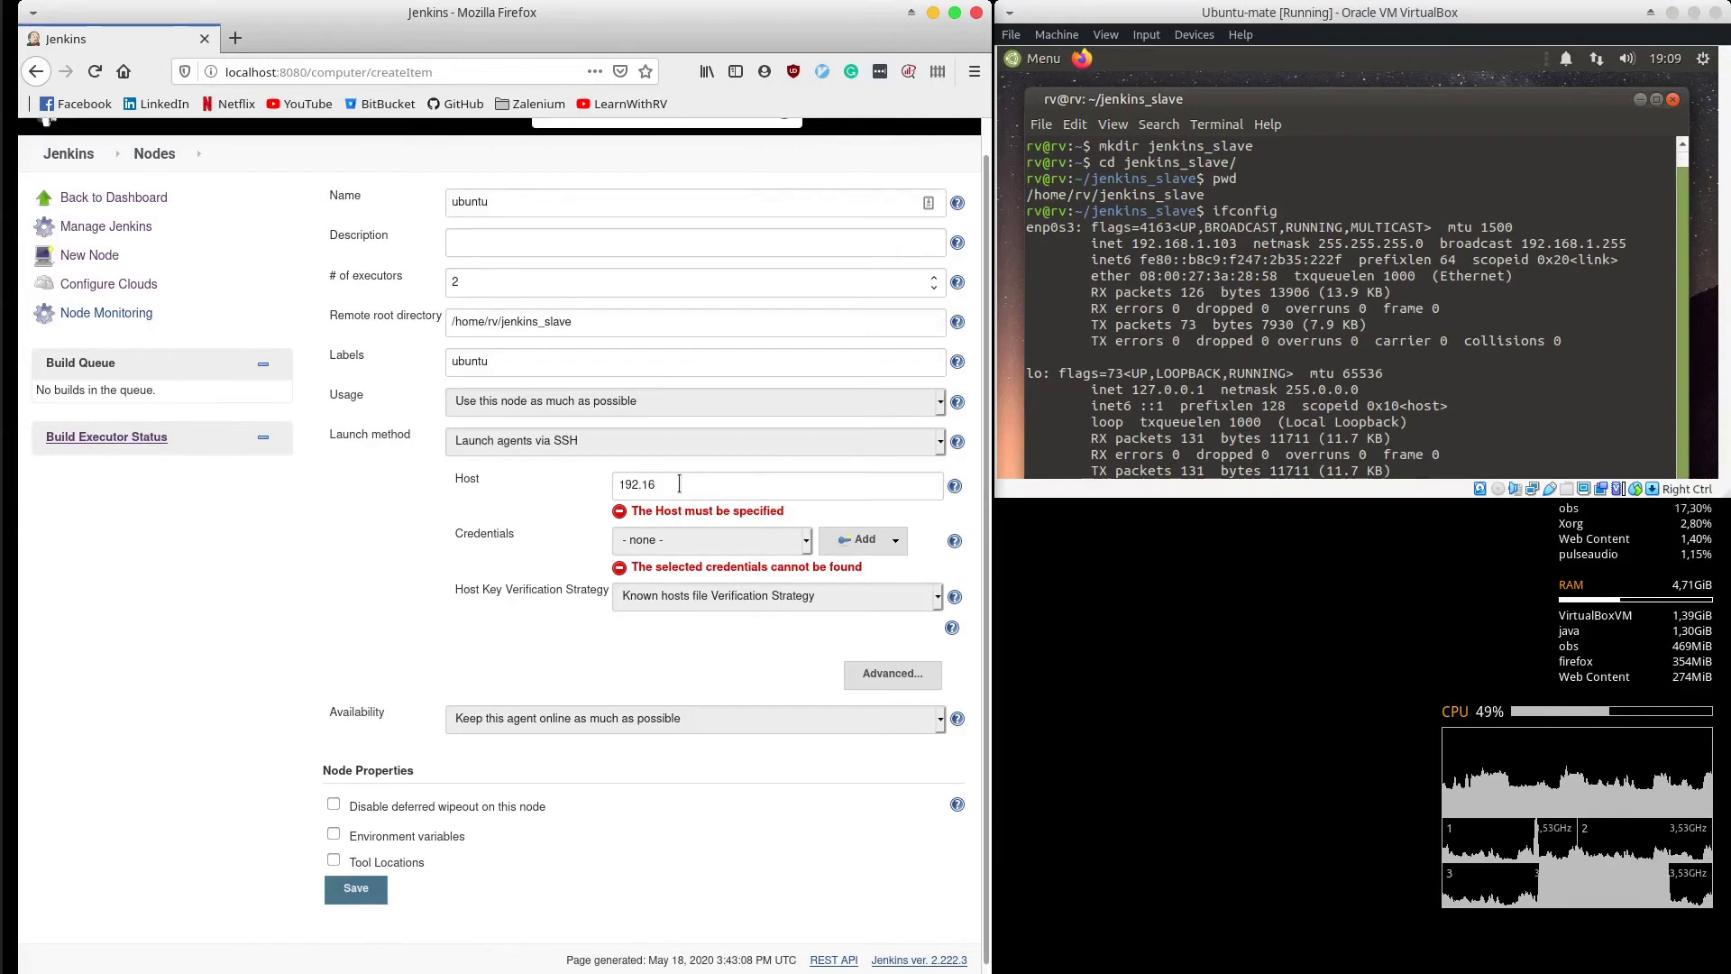
{"action": "type", "text": "8.1.1"}
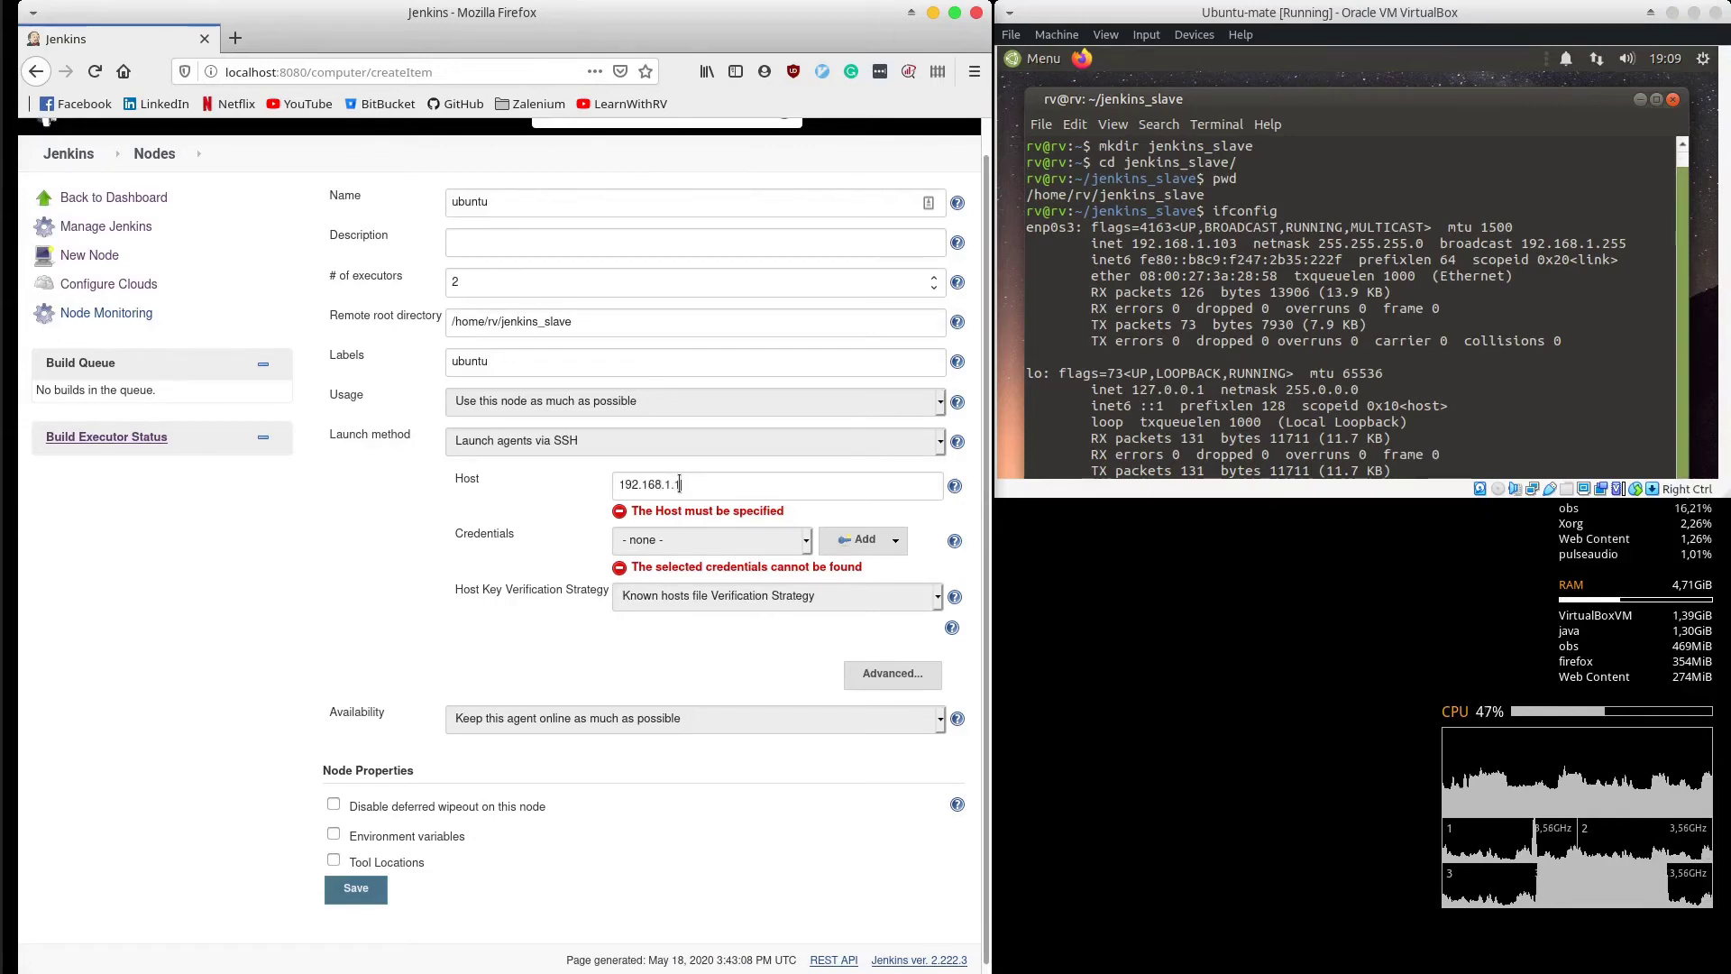
{"action": "type", "text": "03"}
{"action": "left_click", "coordinate": [570, 514]}
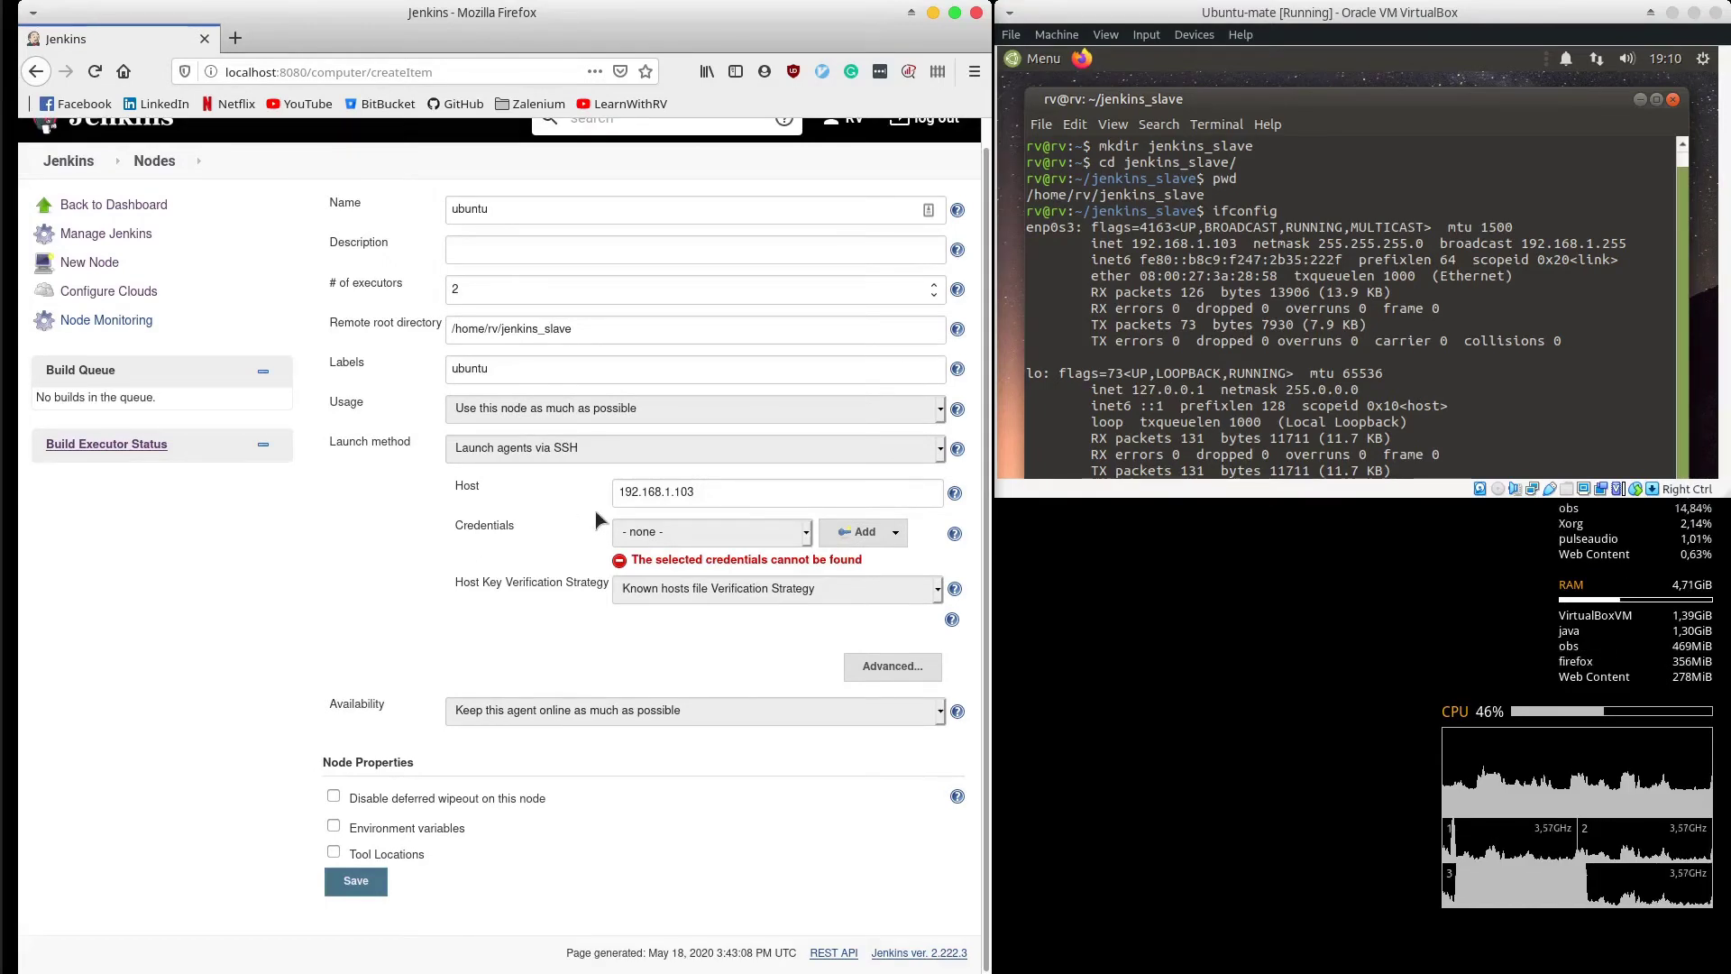
Start a new Jenkins credential and fill in the VM user's username
{"action": "left_click", "coordinate": [863, 533]}
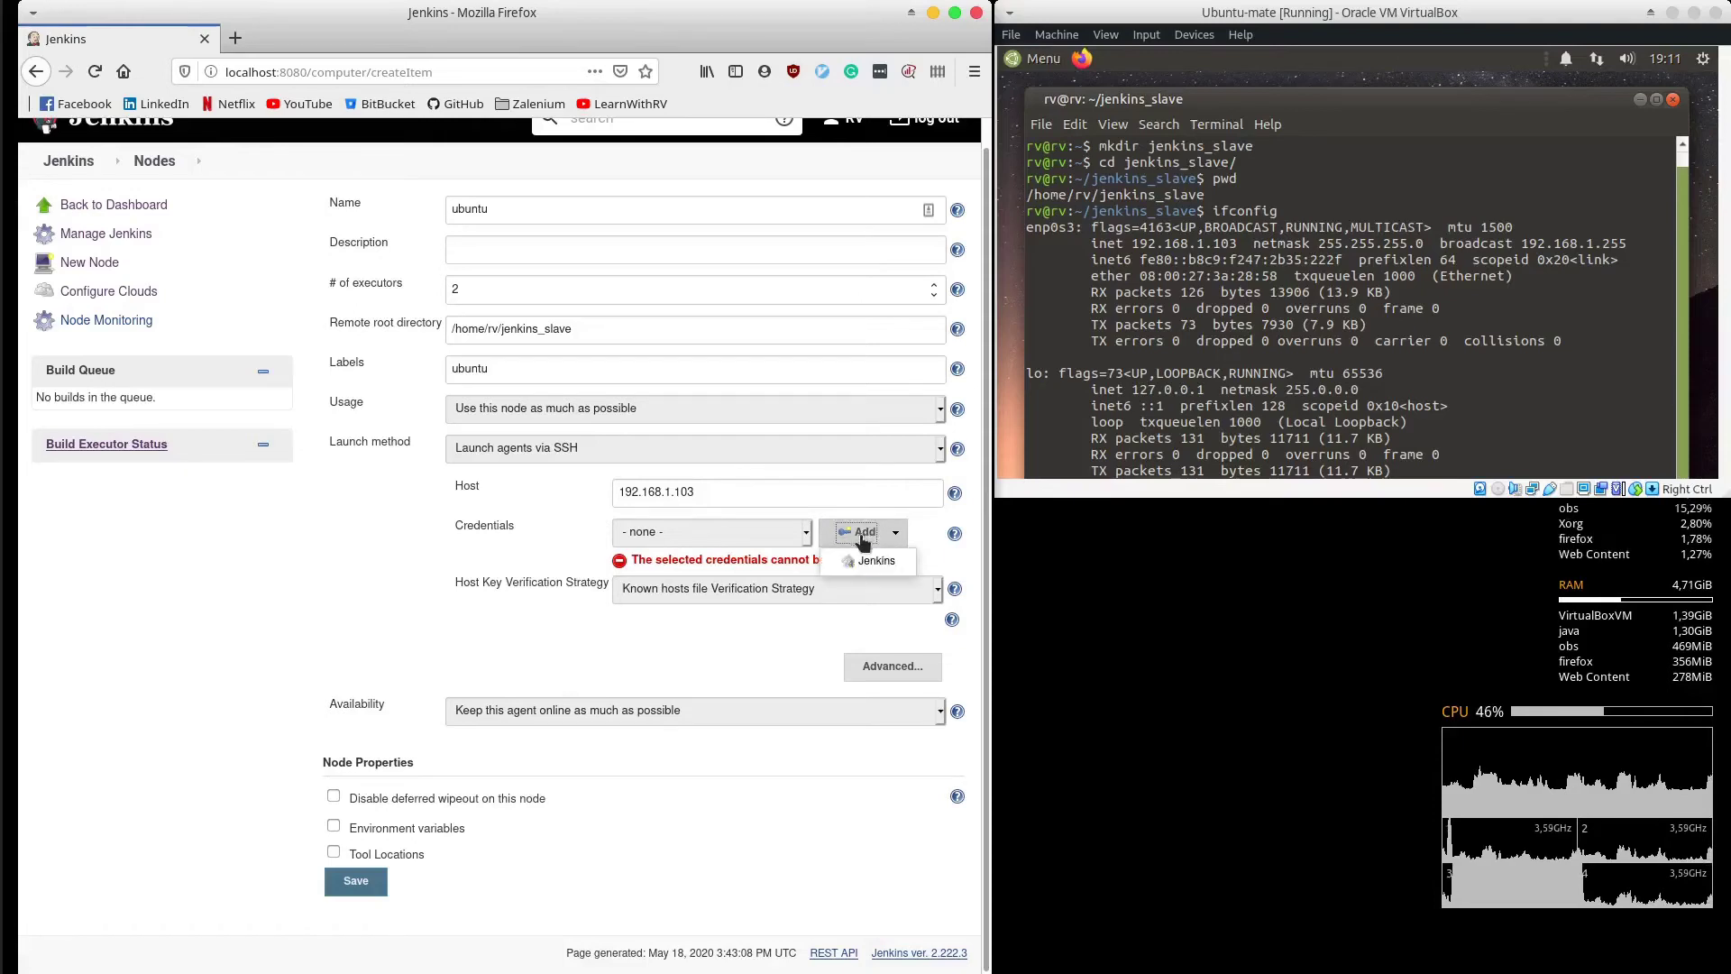
{"action": "left_click", "coordinate": [868, 562]}
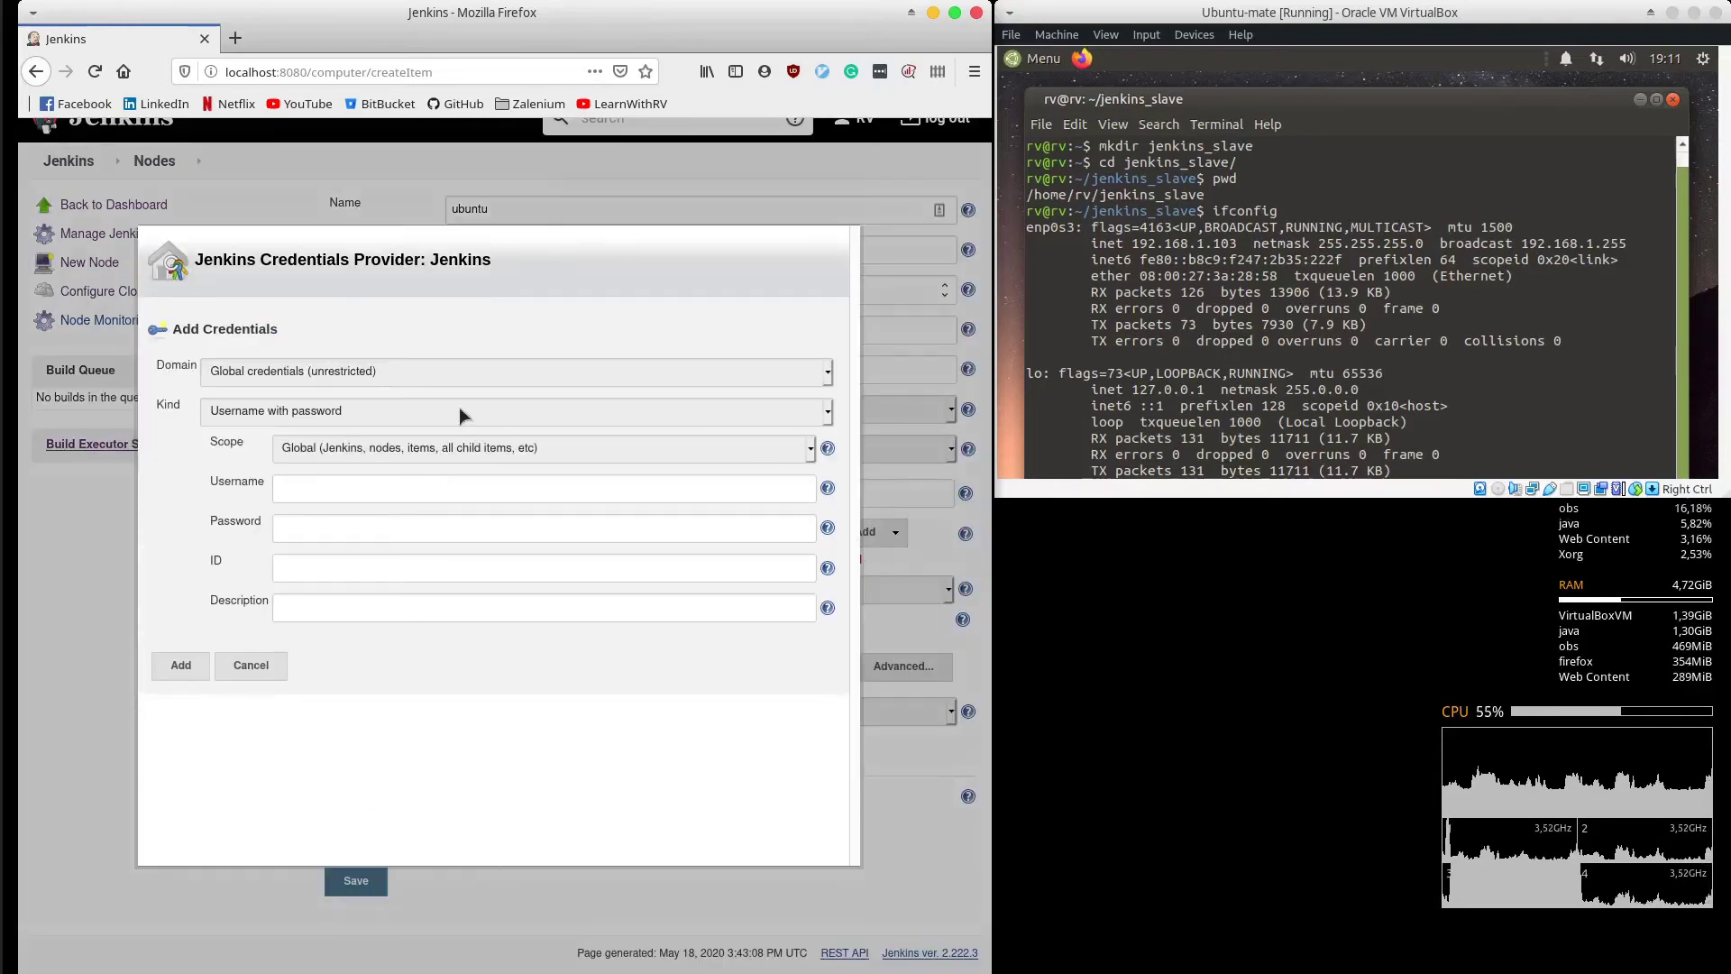
{"action": "left_click", "coordinate": [365, 491]}
{"action": "left_click", "coordinate": [1131, 275]}
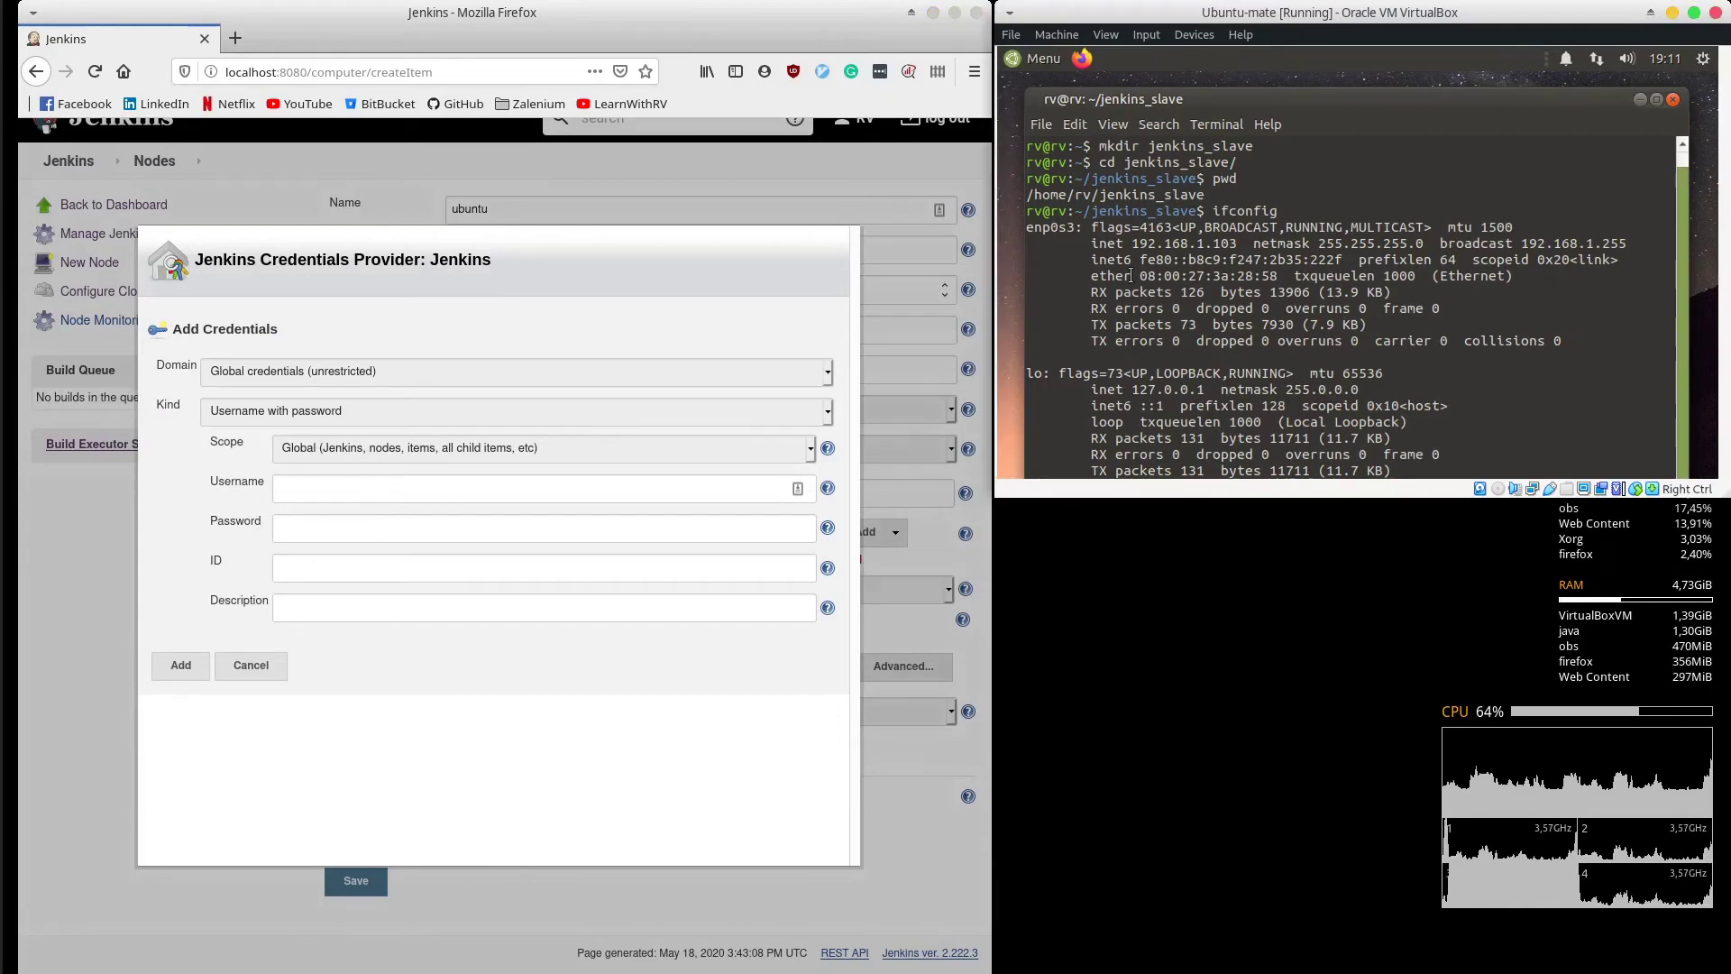
{"action": "left_click_drag", "start_coordinate": [1044, 213], "coordinate": [1036, 214]}
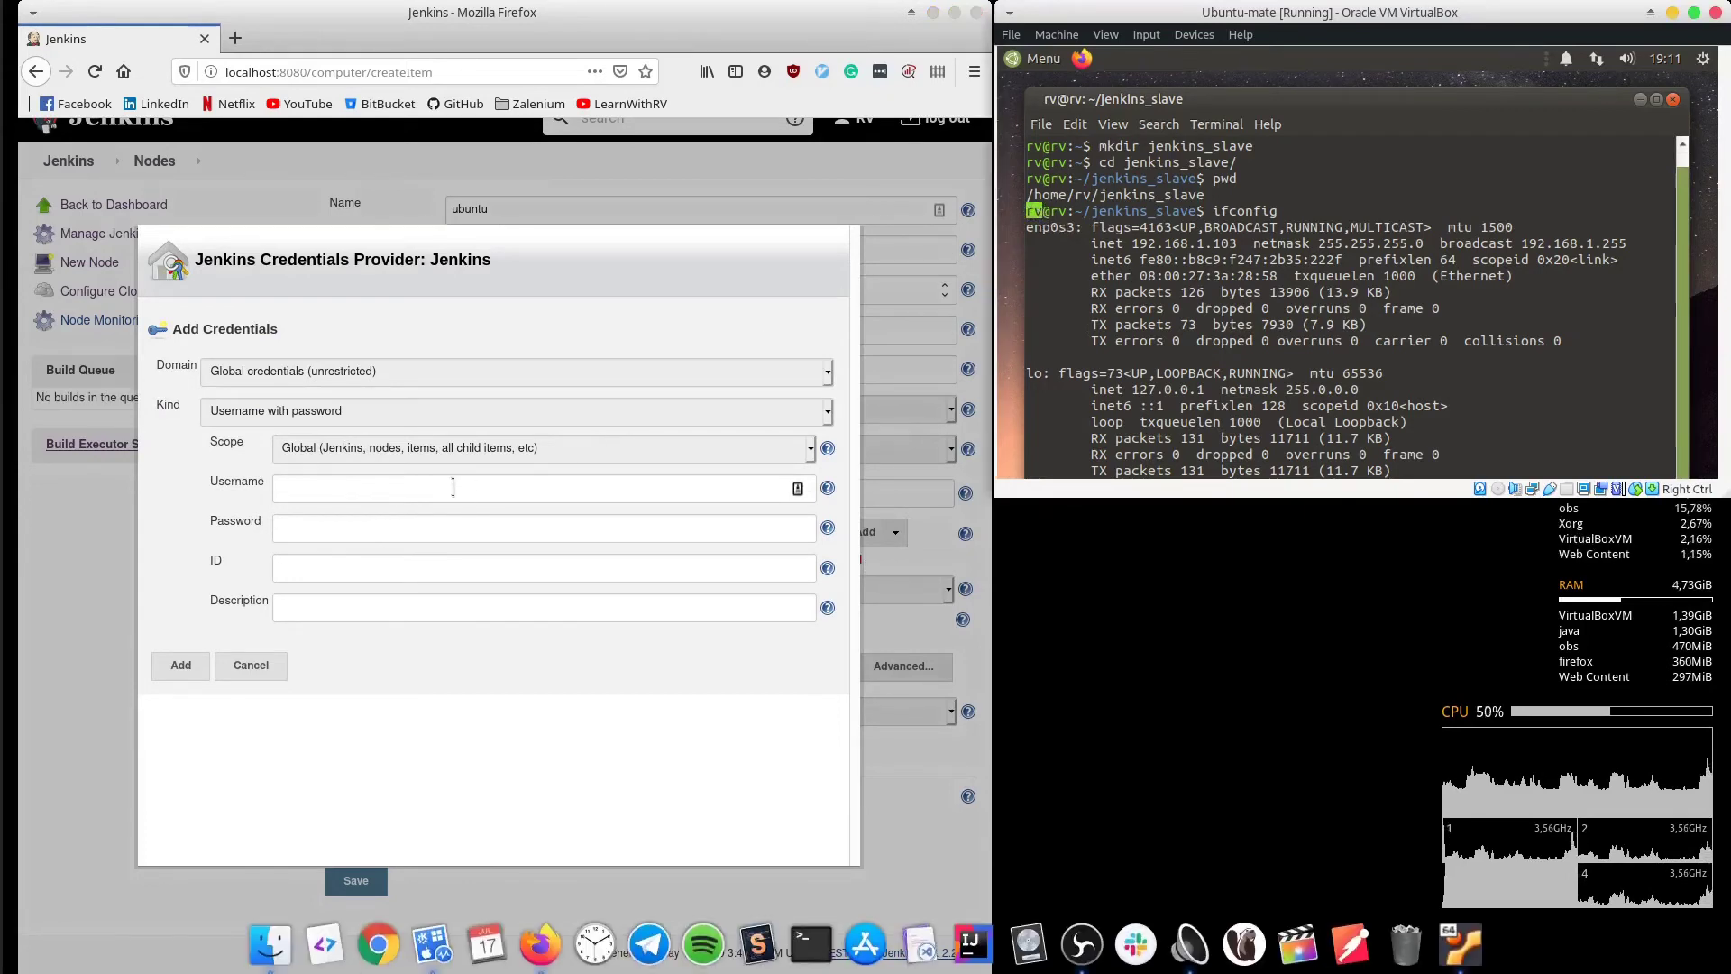
{"action": "left_click", "coordinate": [351, 492]}
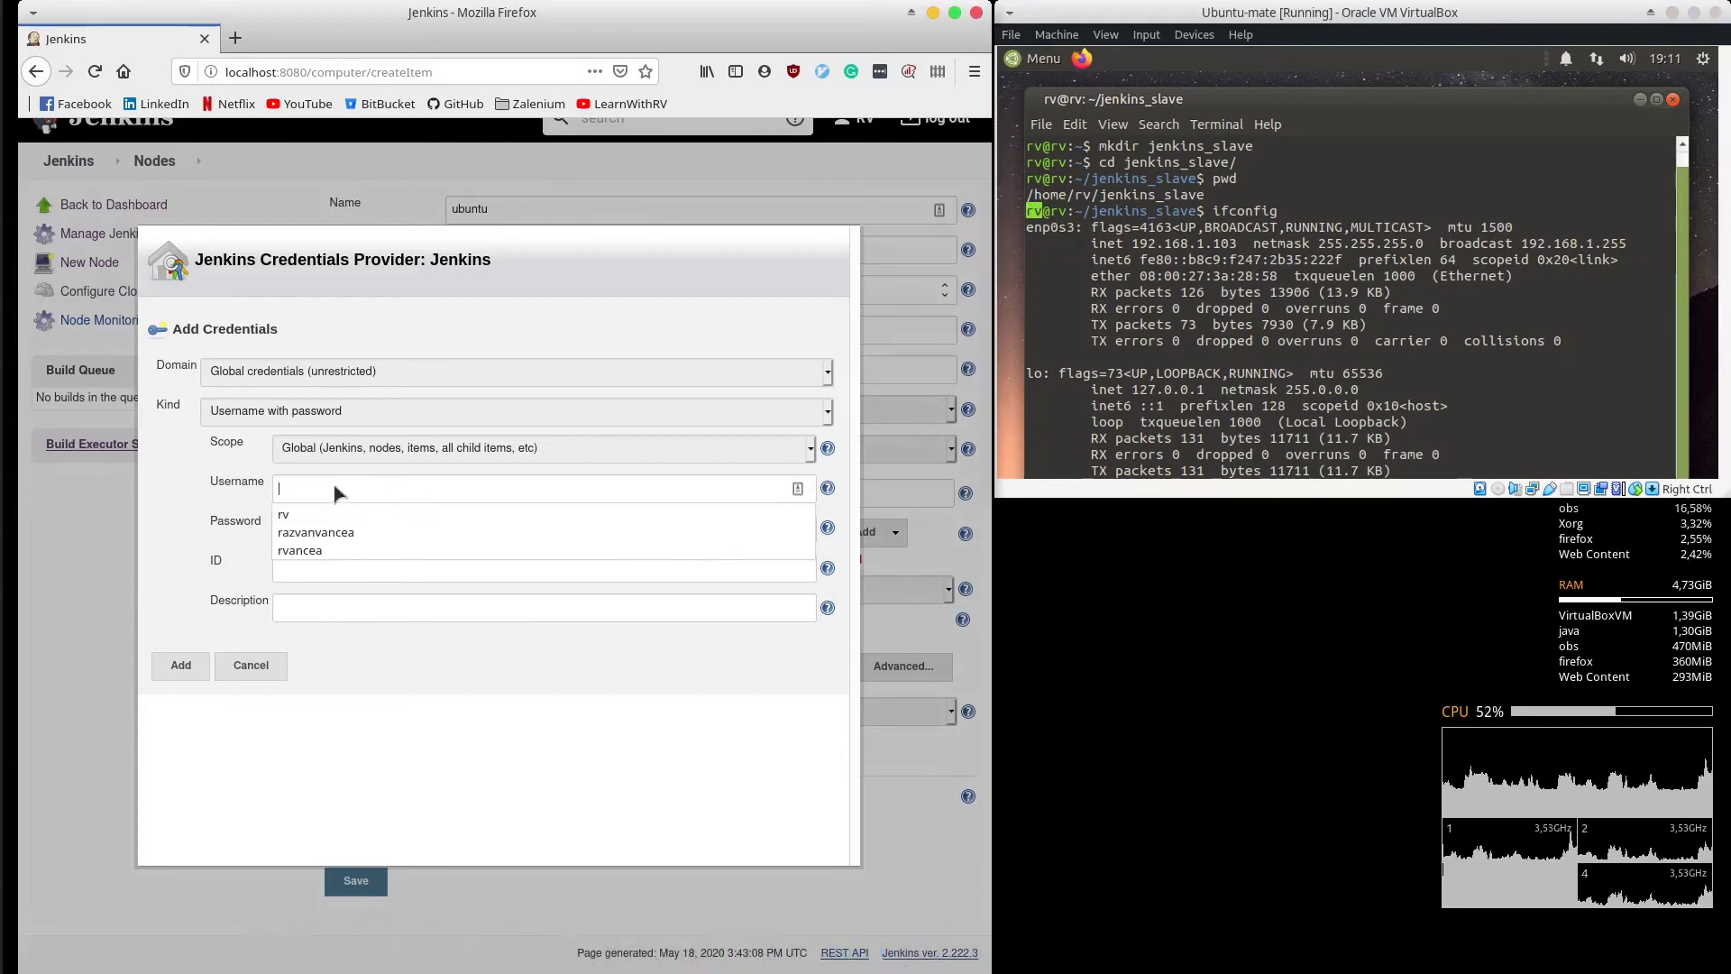
{"action": "left_click", "coordinate": [302, 511]}
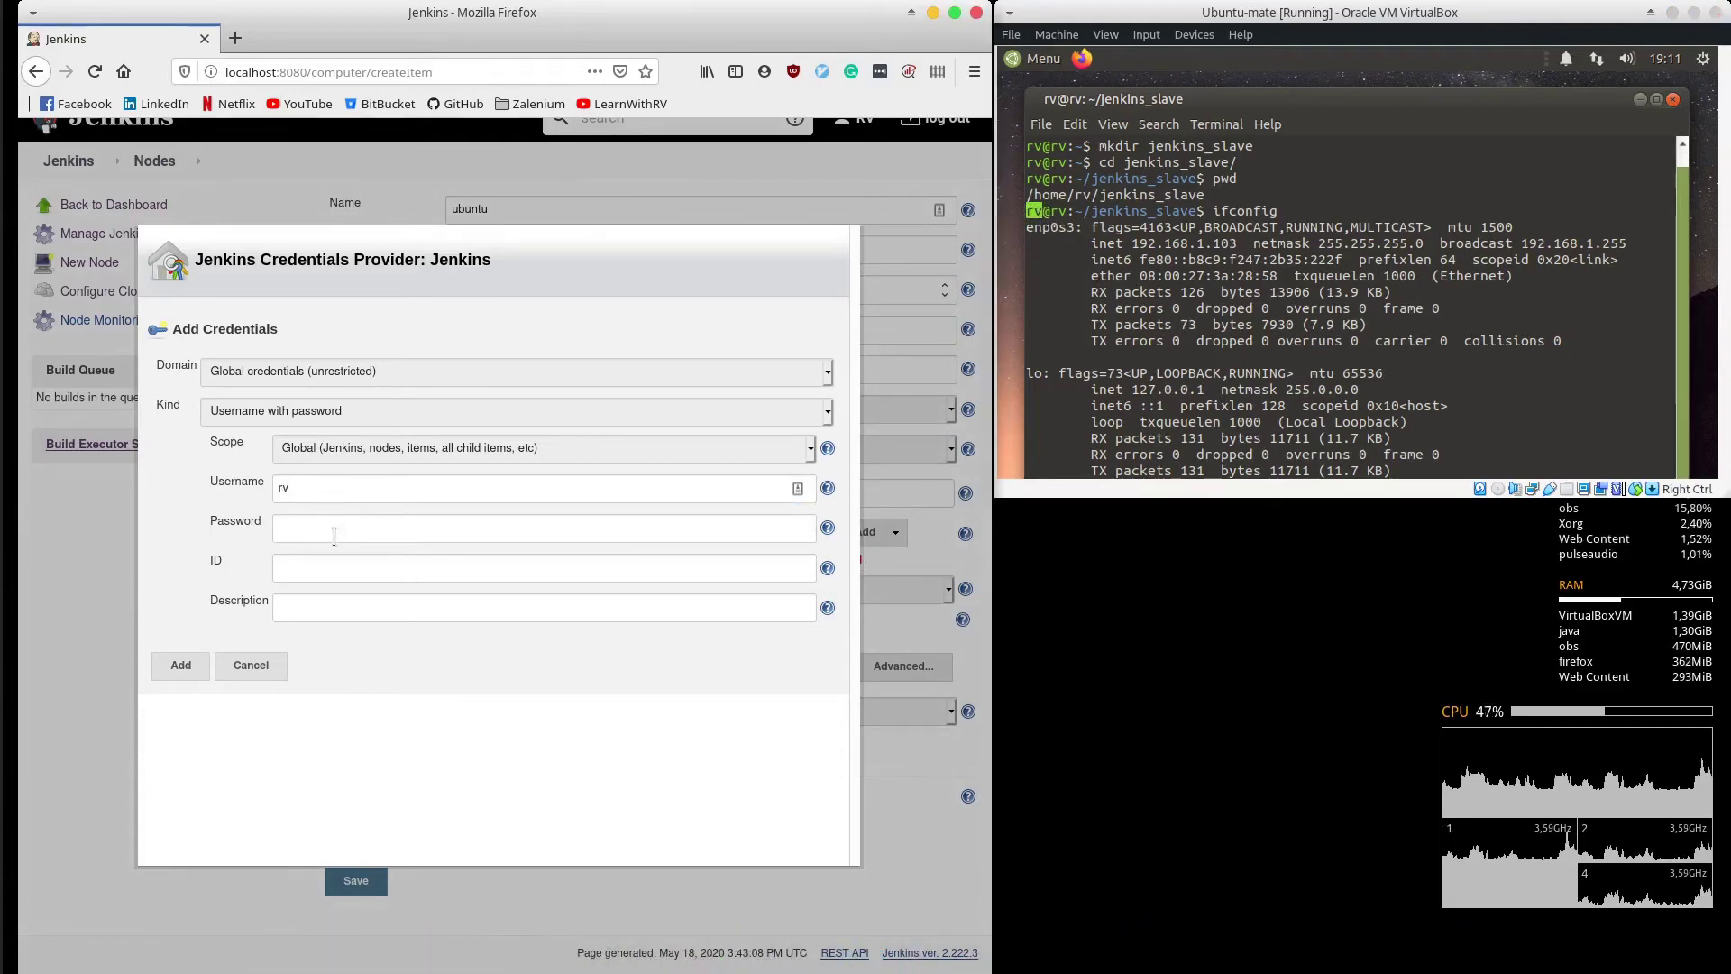
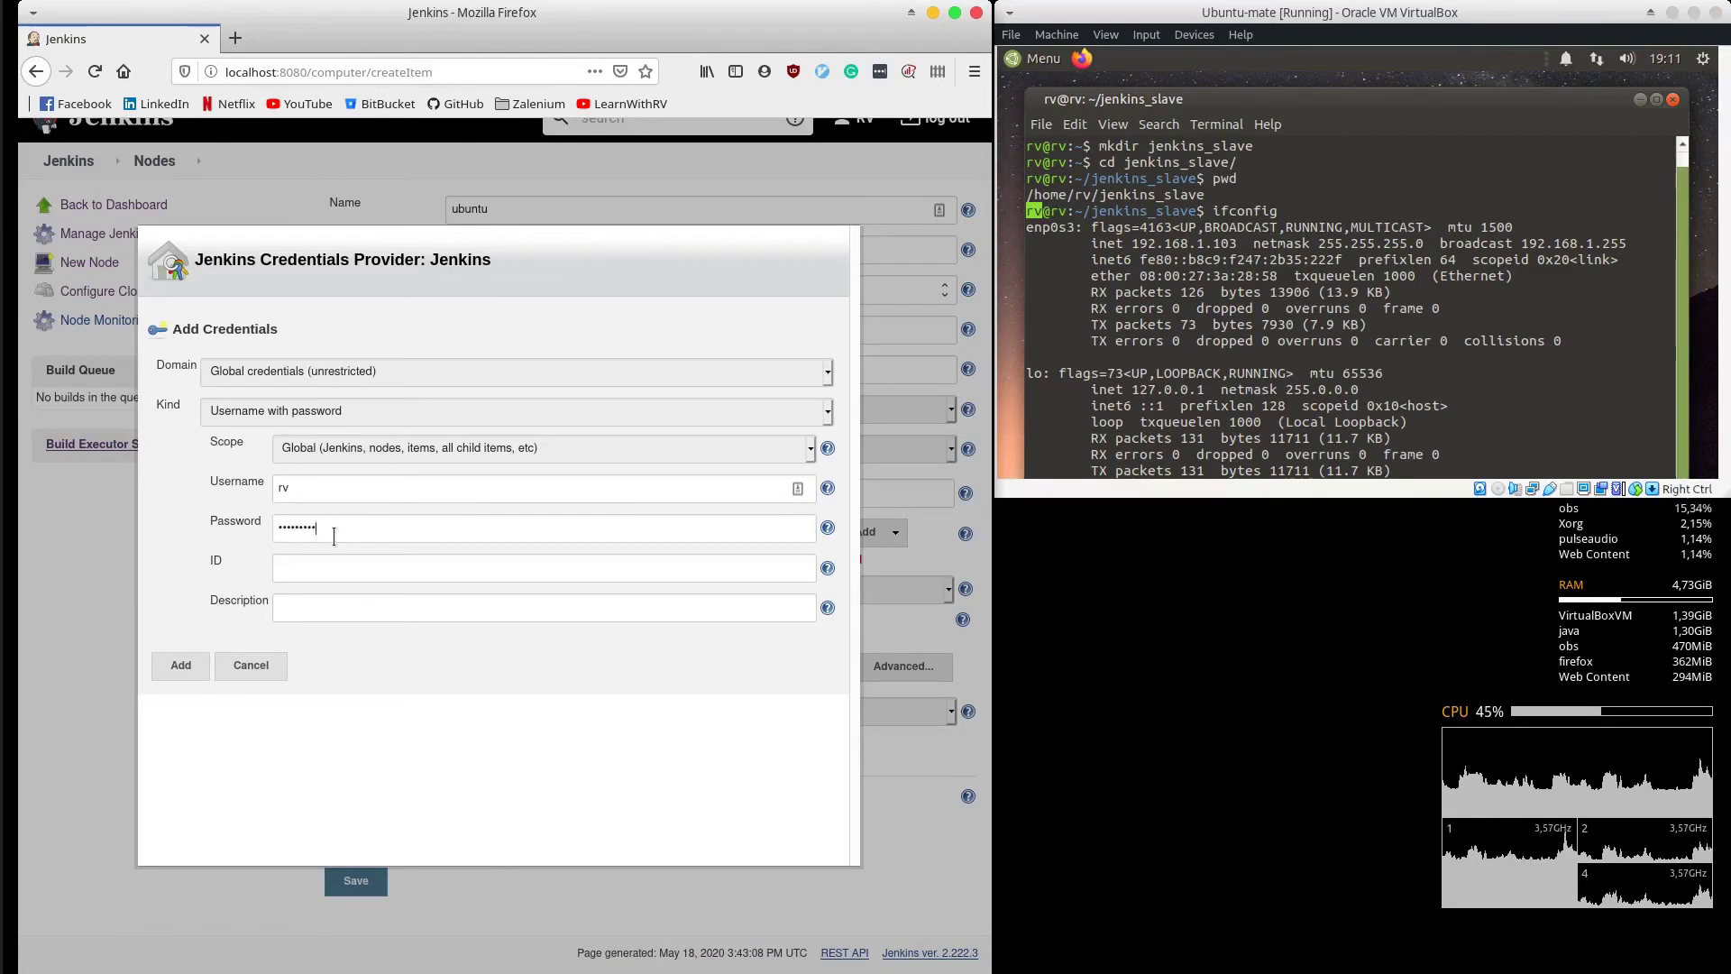
Enter the user's password, describe it as 'ubuntu credentials', and add it
{"action": "left_click", "coordinate": [371, 610]}
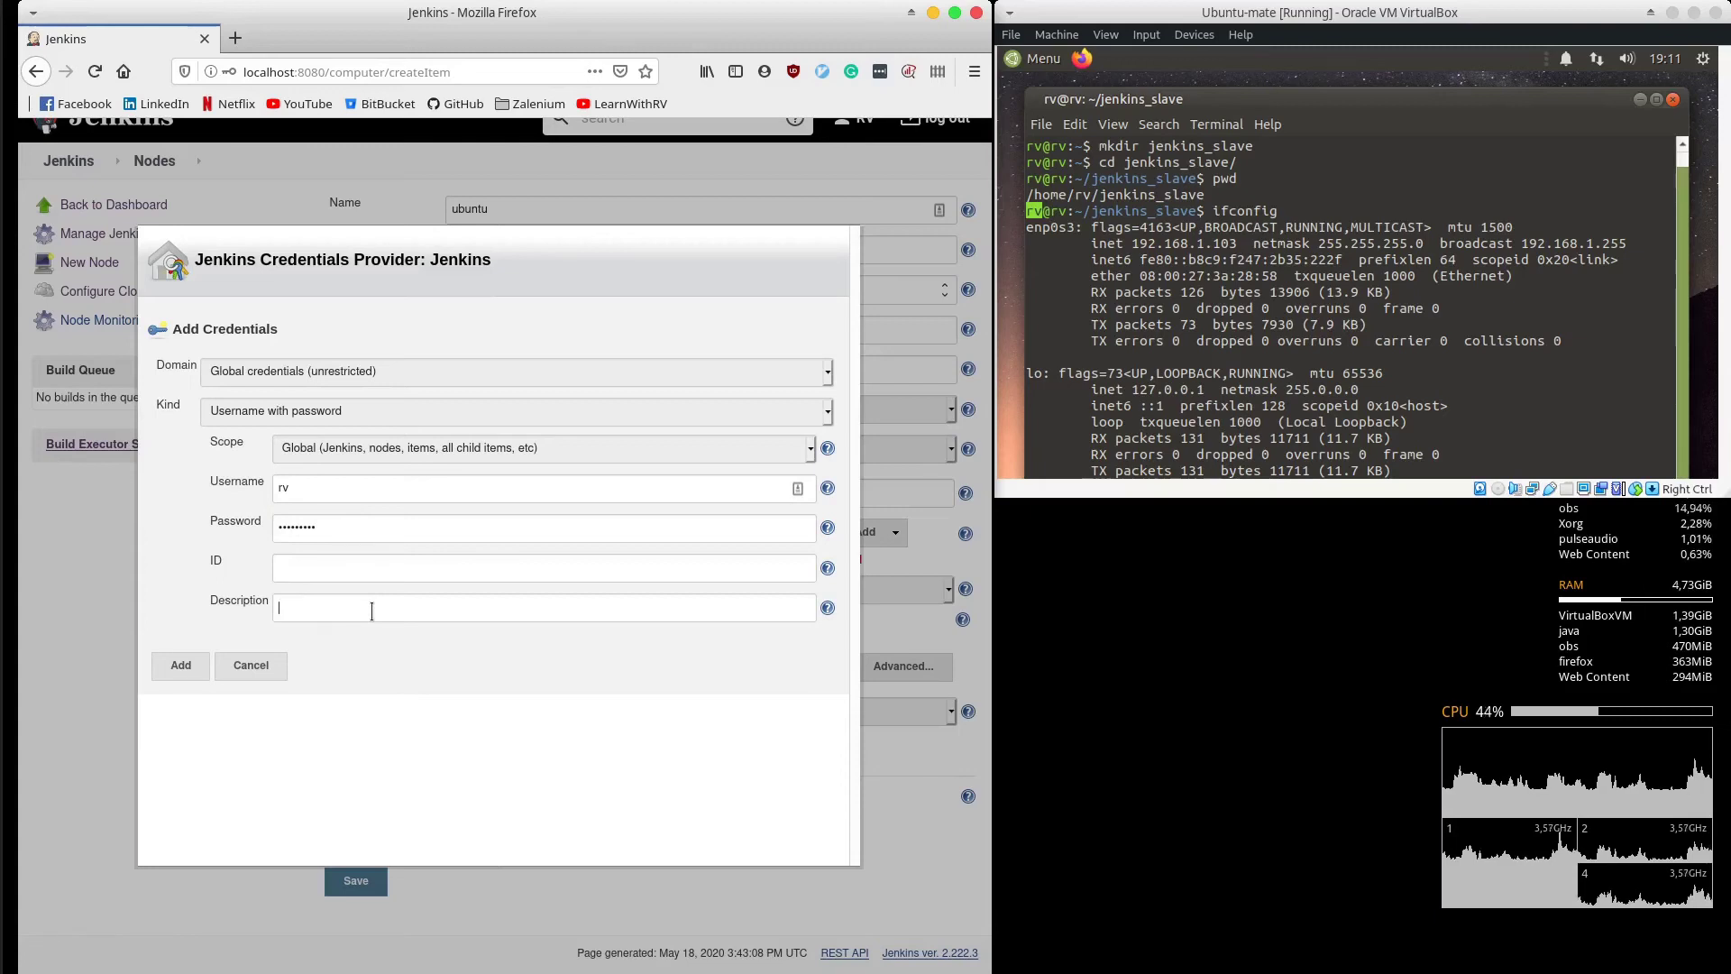
{"action": "type", "text": "u"}
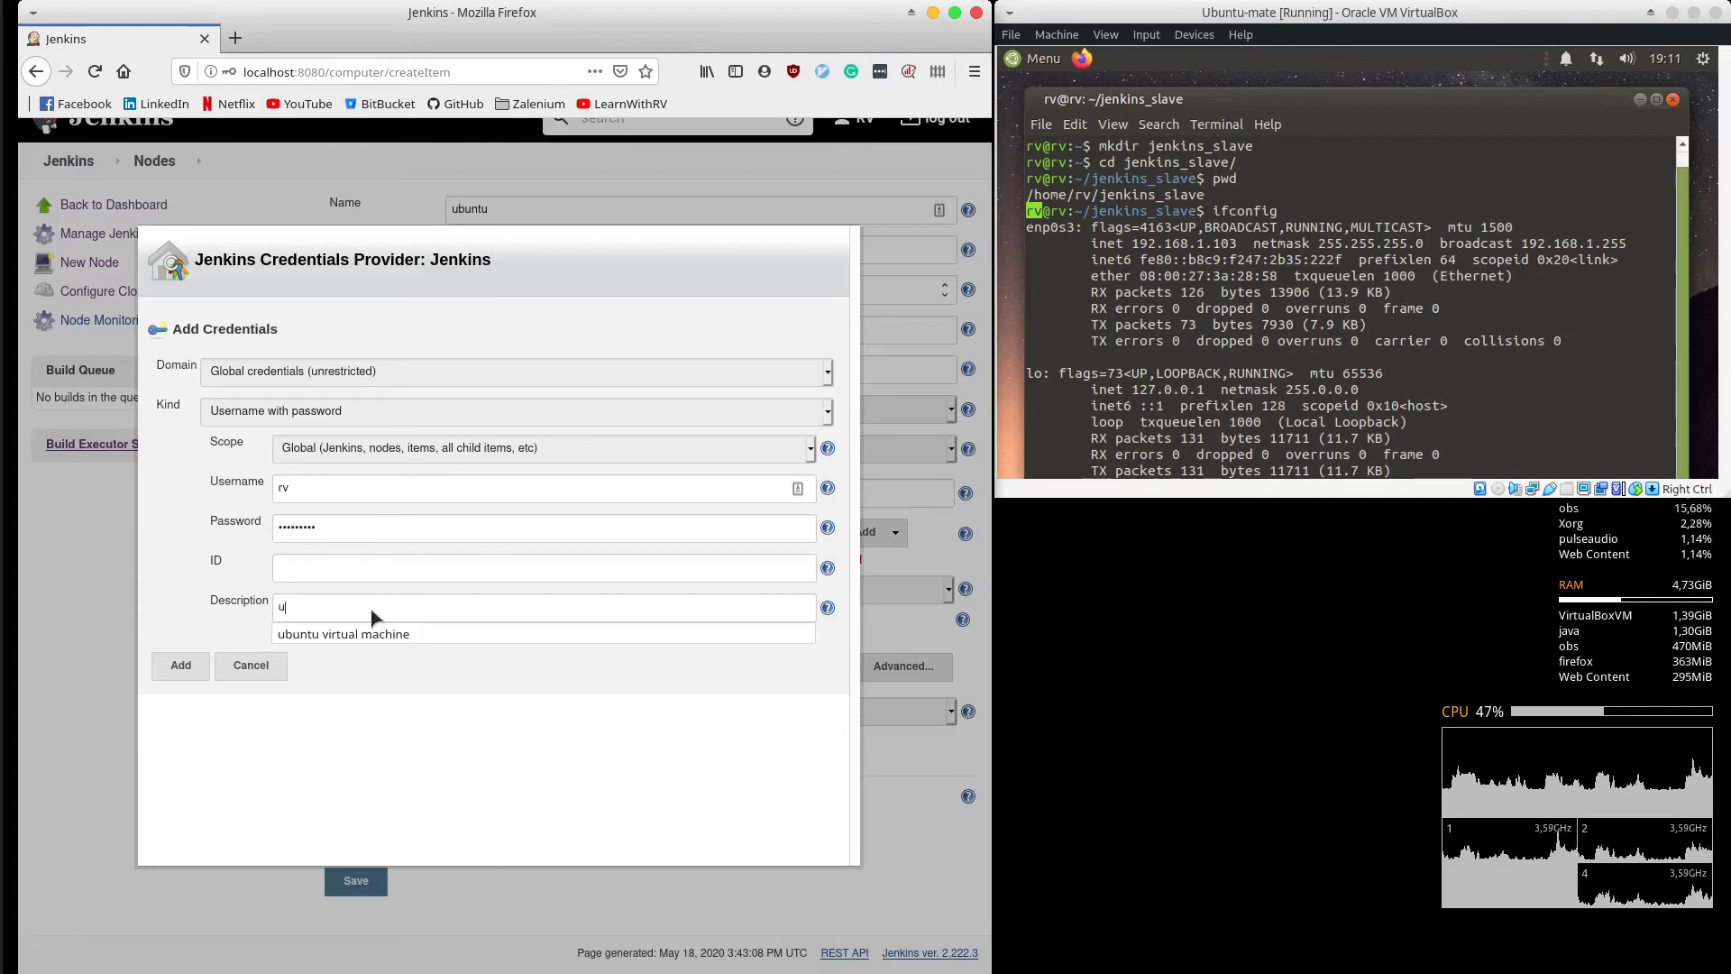
{"action": "type", "text": "buntu credential"}
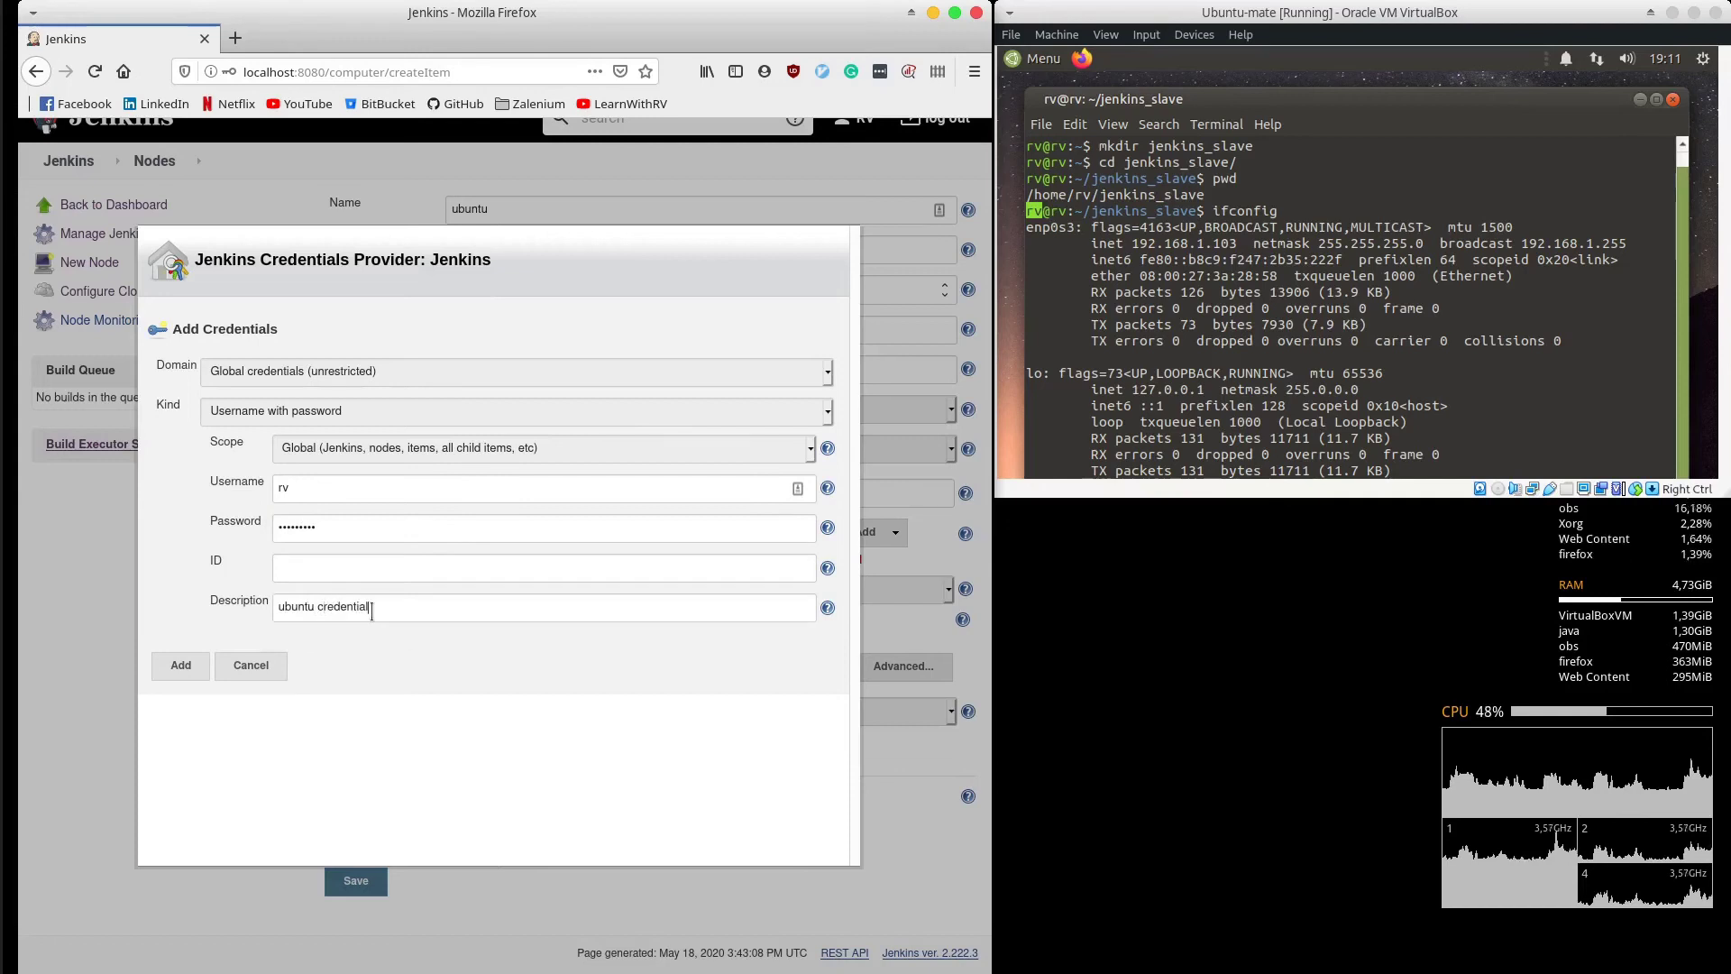
{"action": "type", "text": "s"}
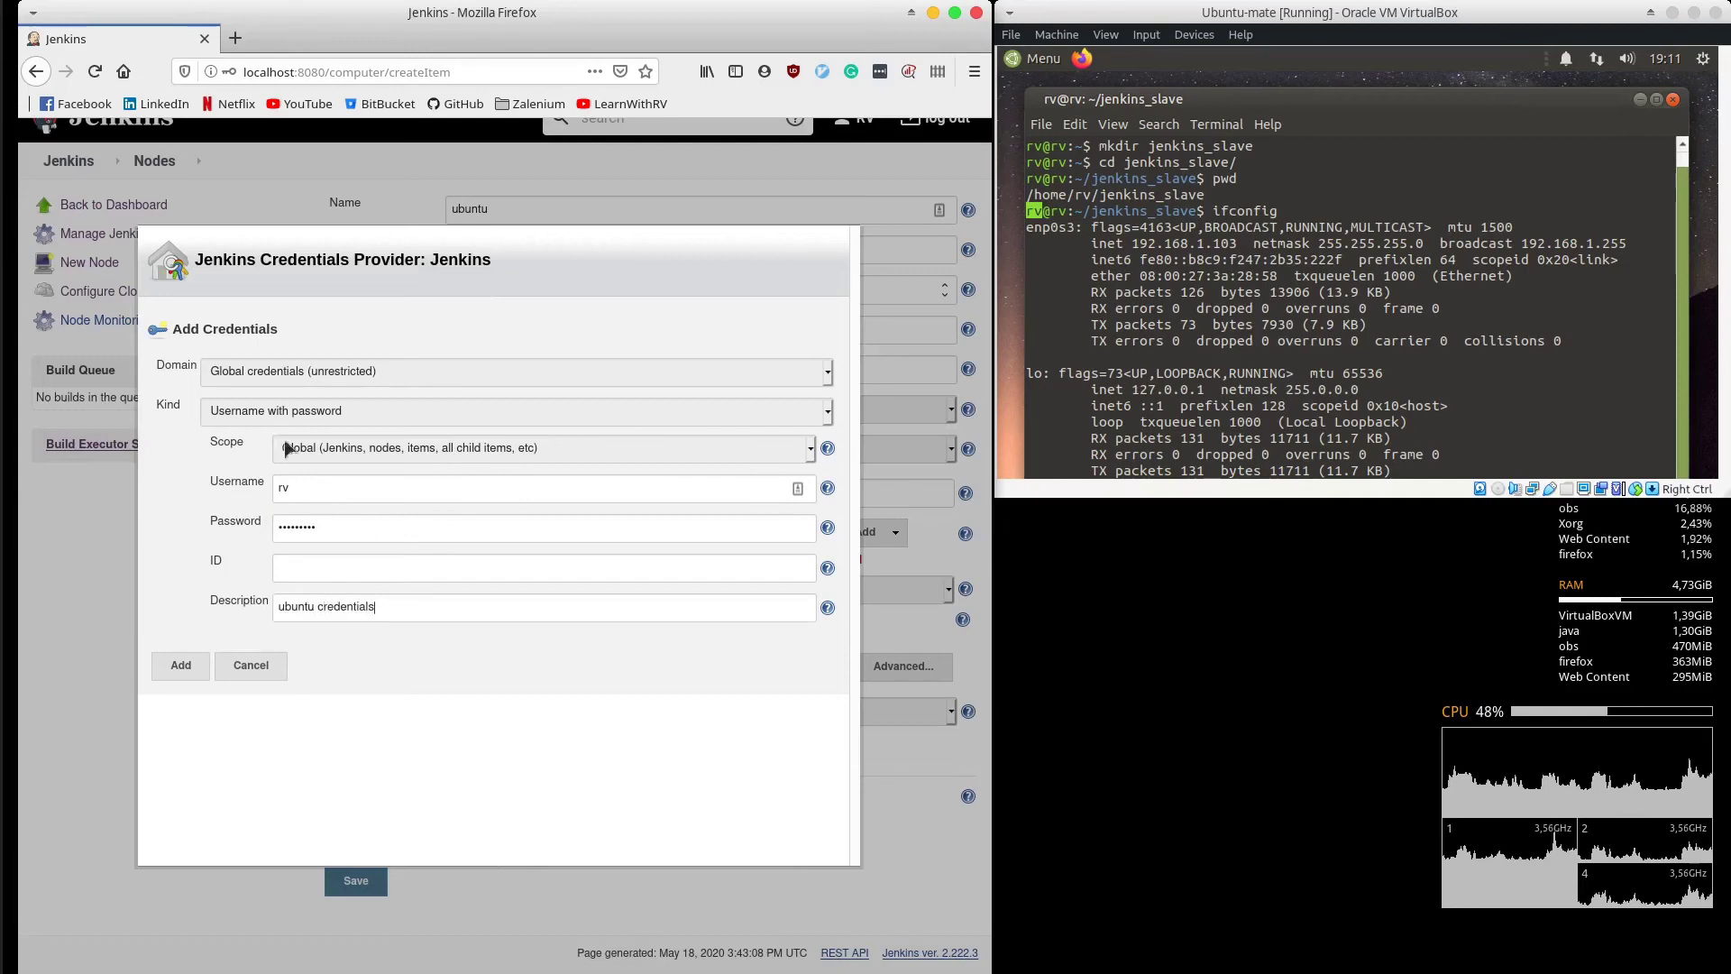
{"action": "left_click", "coordinate": [180, 667]}
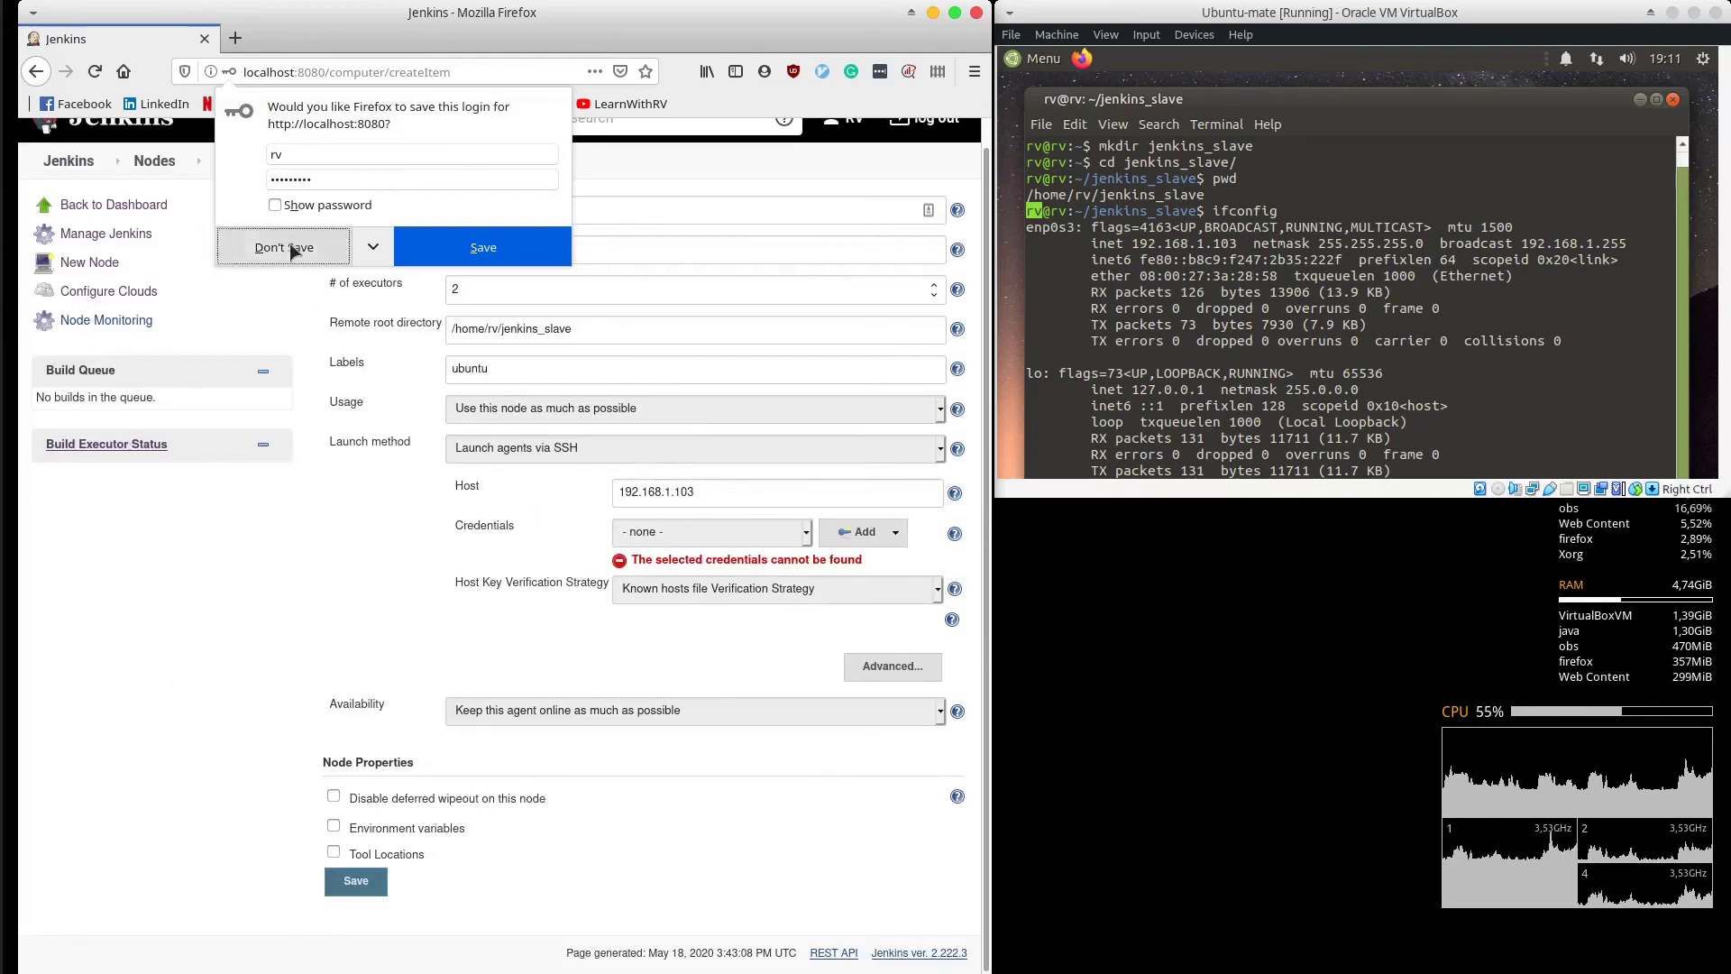
Select the ubuntu credentials and the 'Manually trusted key' host key verification strategy
{"action": "left_click", "coordinate": [284, 247]}
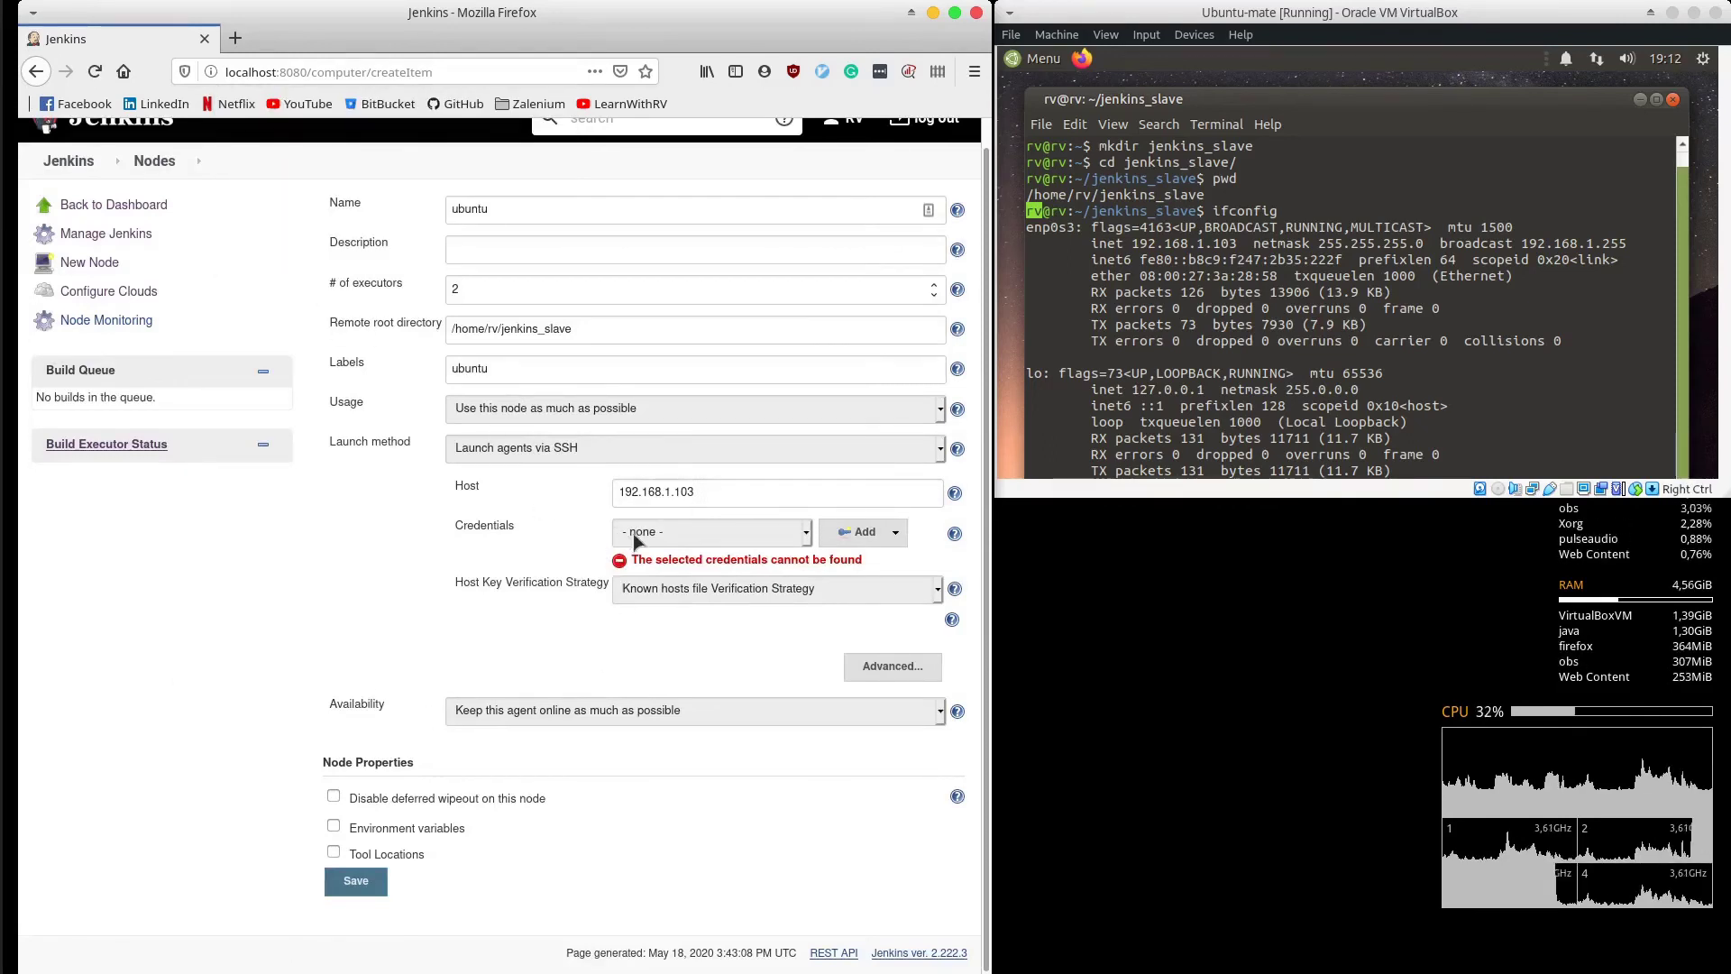
{"action": "left_click", "coordinate": [701, 537]}
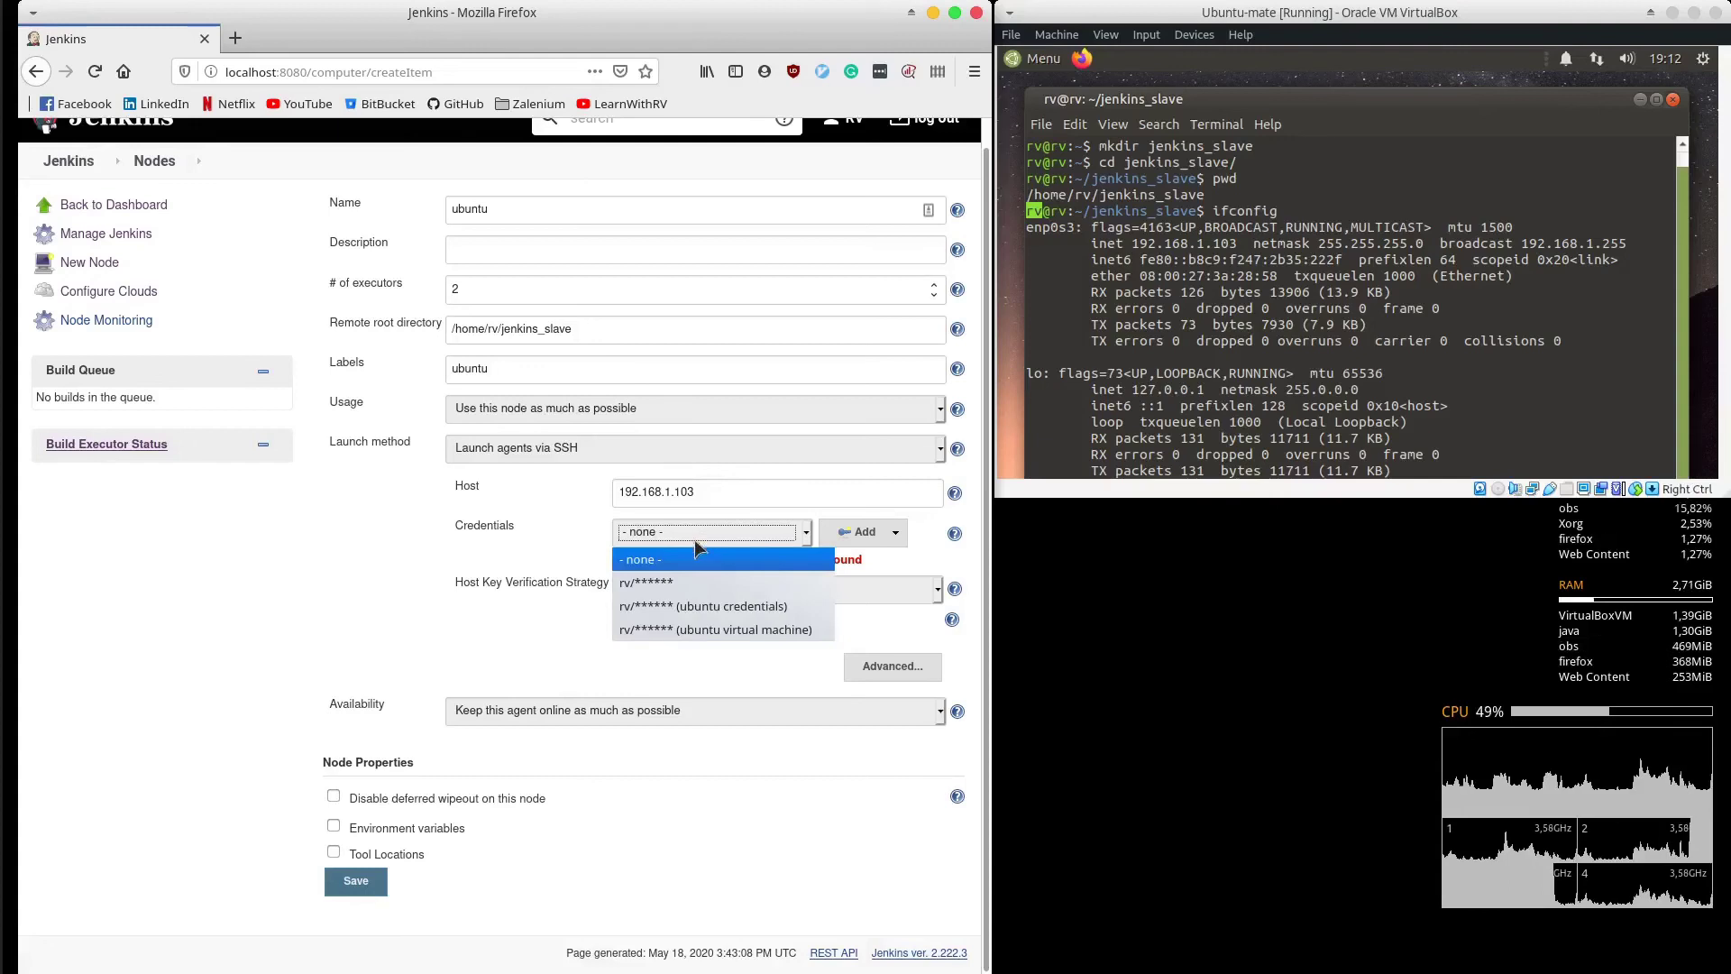
{"action": "left_click", "coordinate": [680, 607]}
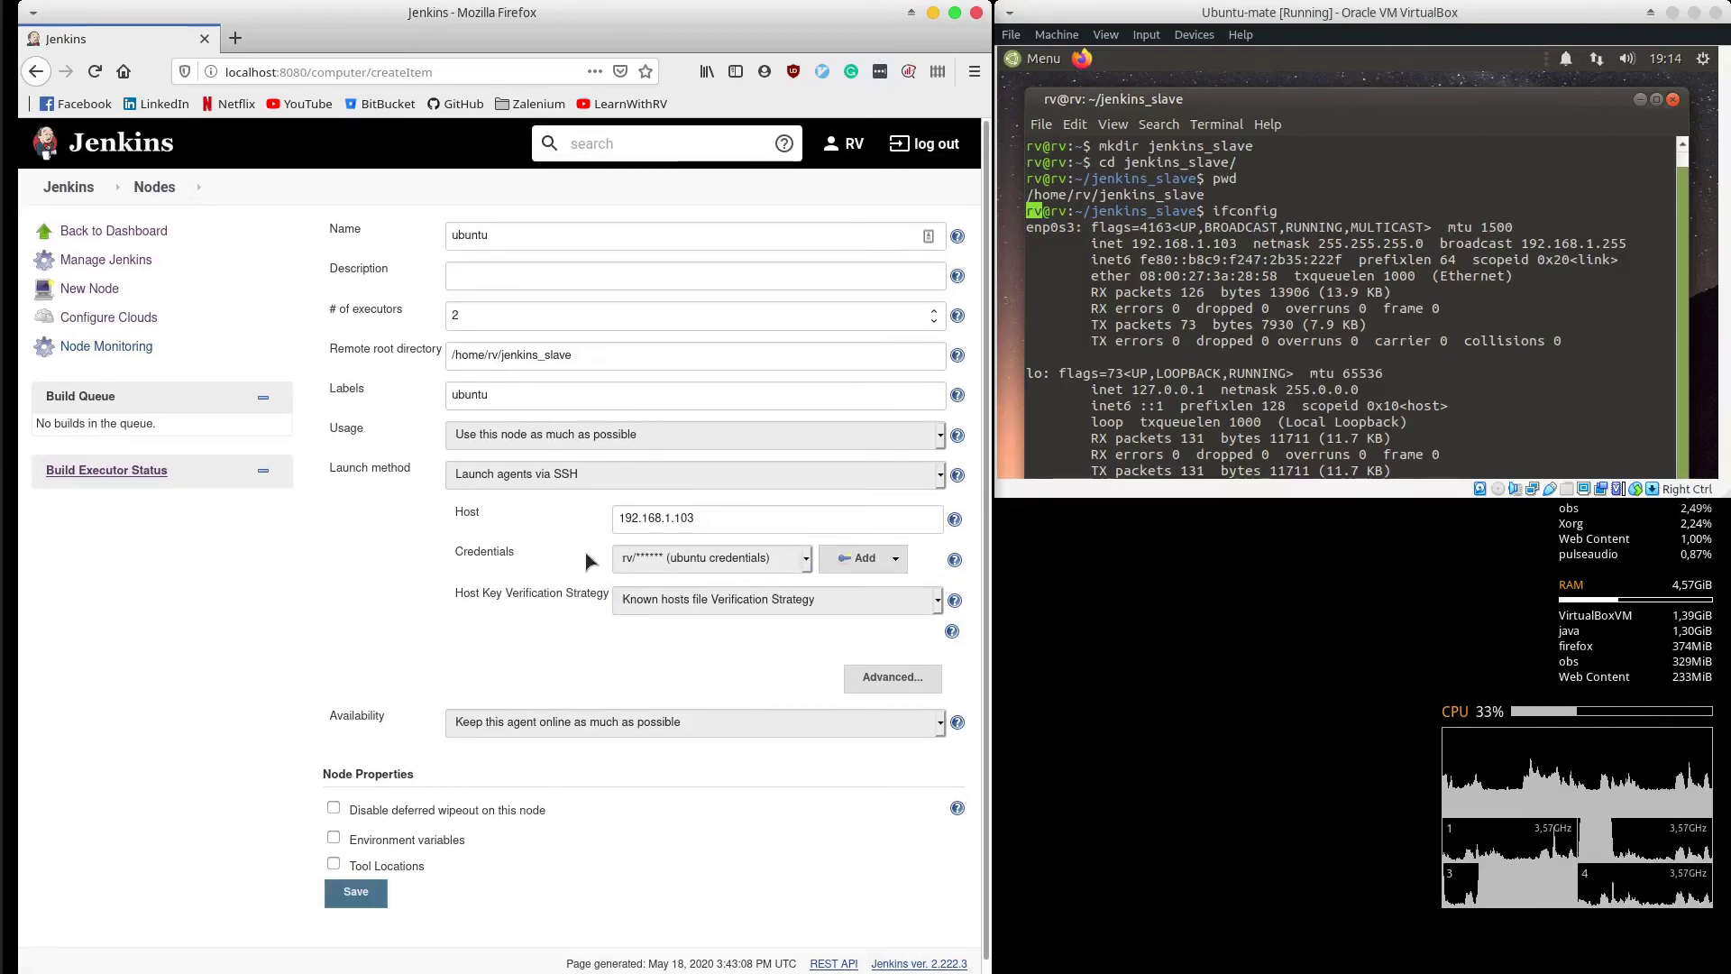
{"action": "left_click", "coordinate": [656, 609]}
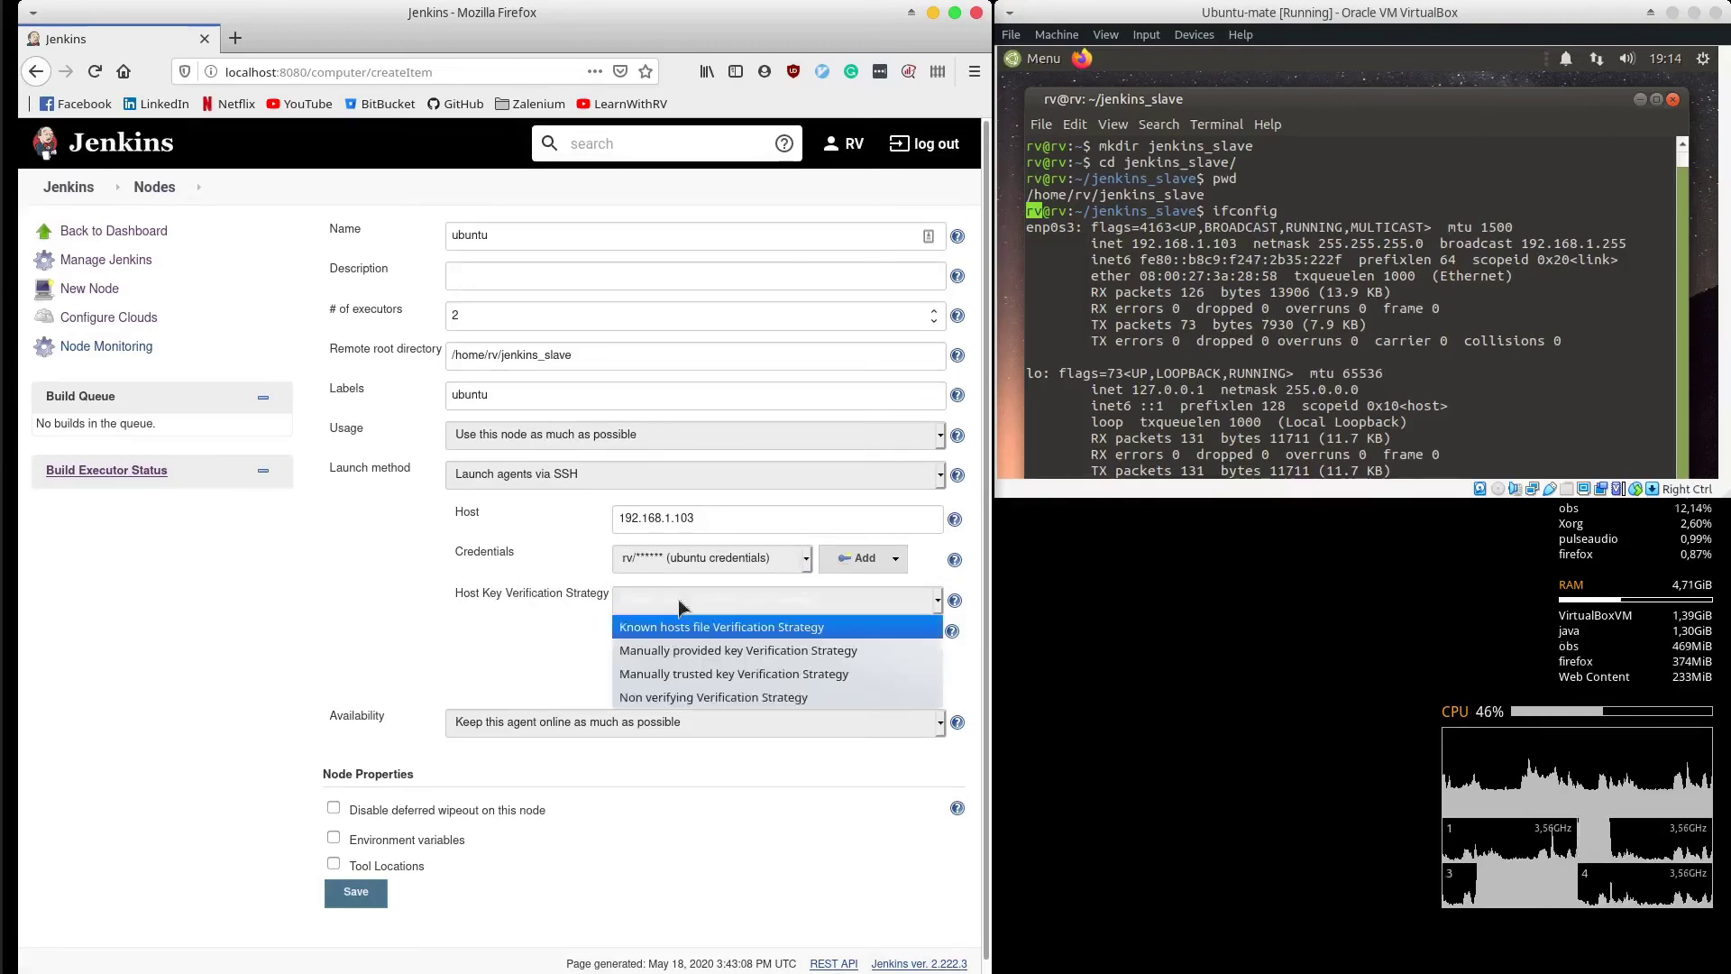
{"action": "left_click", "coordinate": [735, 678]}
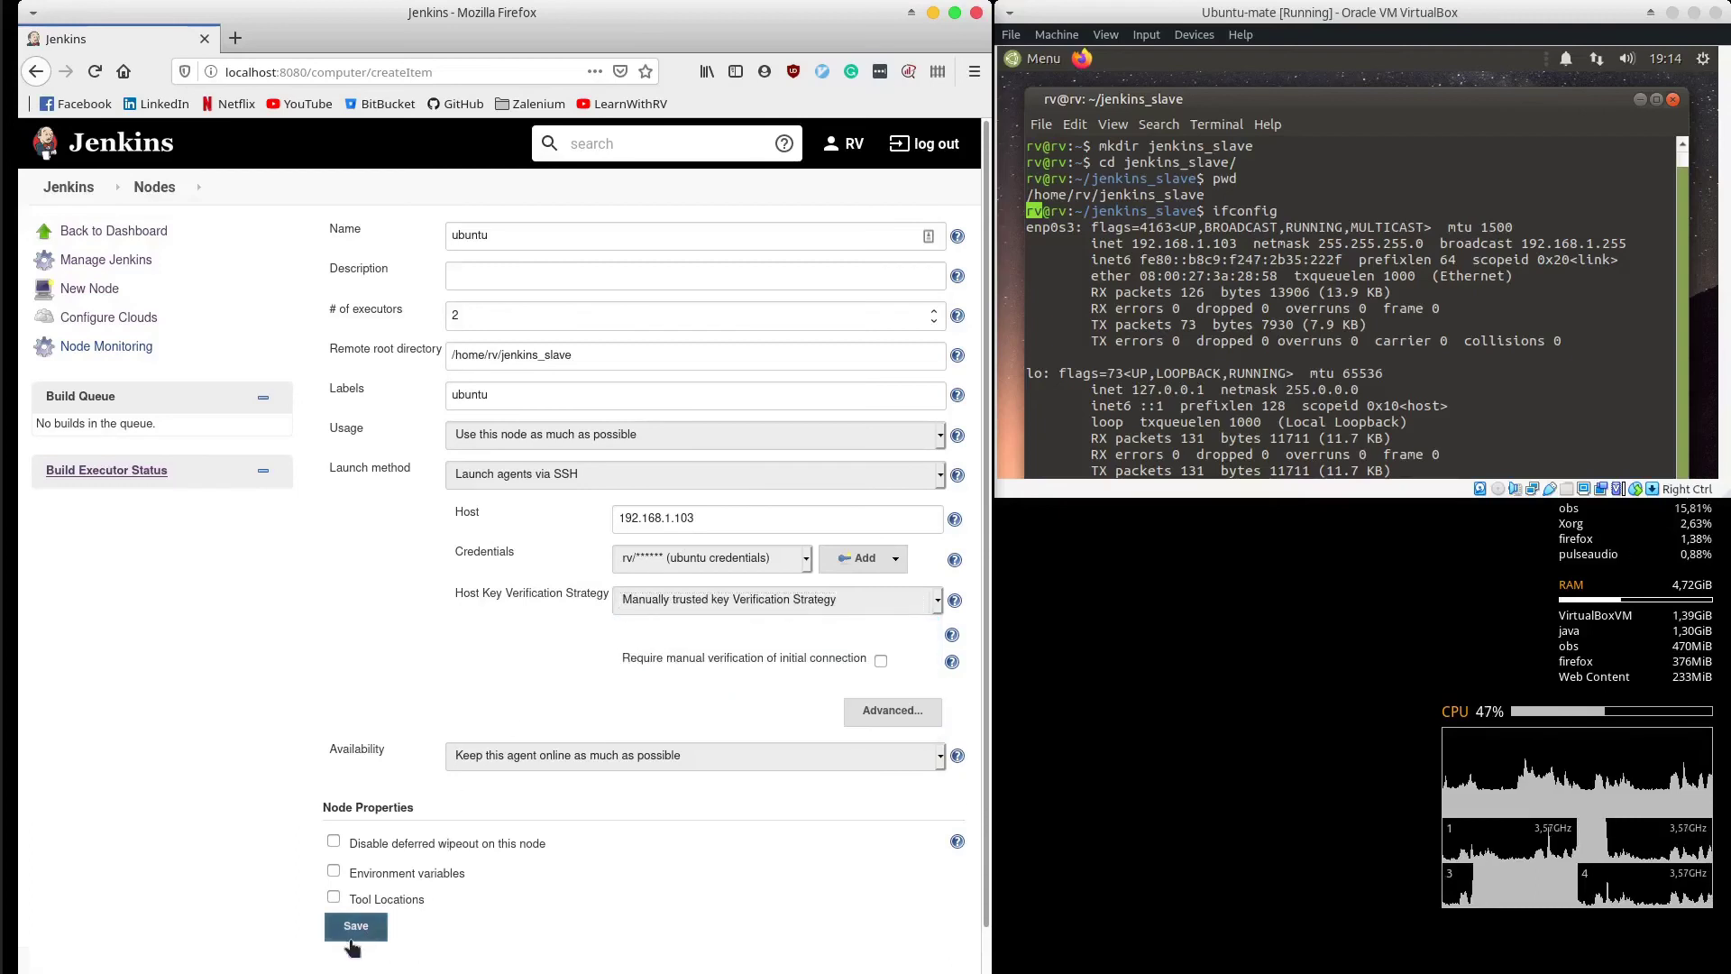
Save the node, view the ubuntu agent's page, then go back to the Jenkins dashboard
{"action": "left_click", "coordinate": [357, 933]}
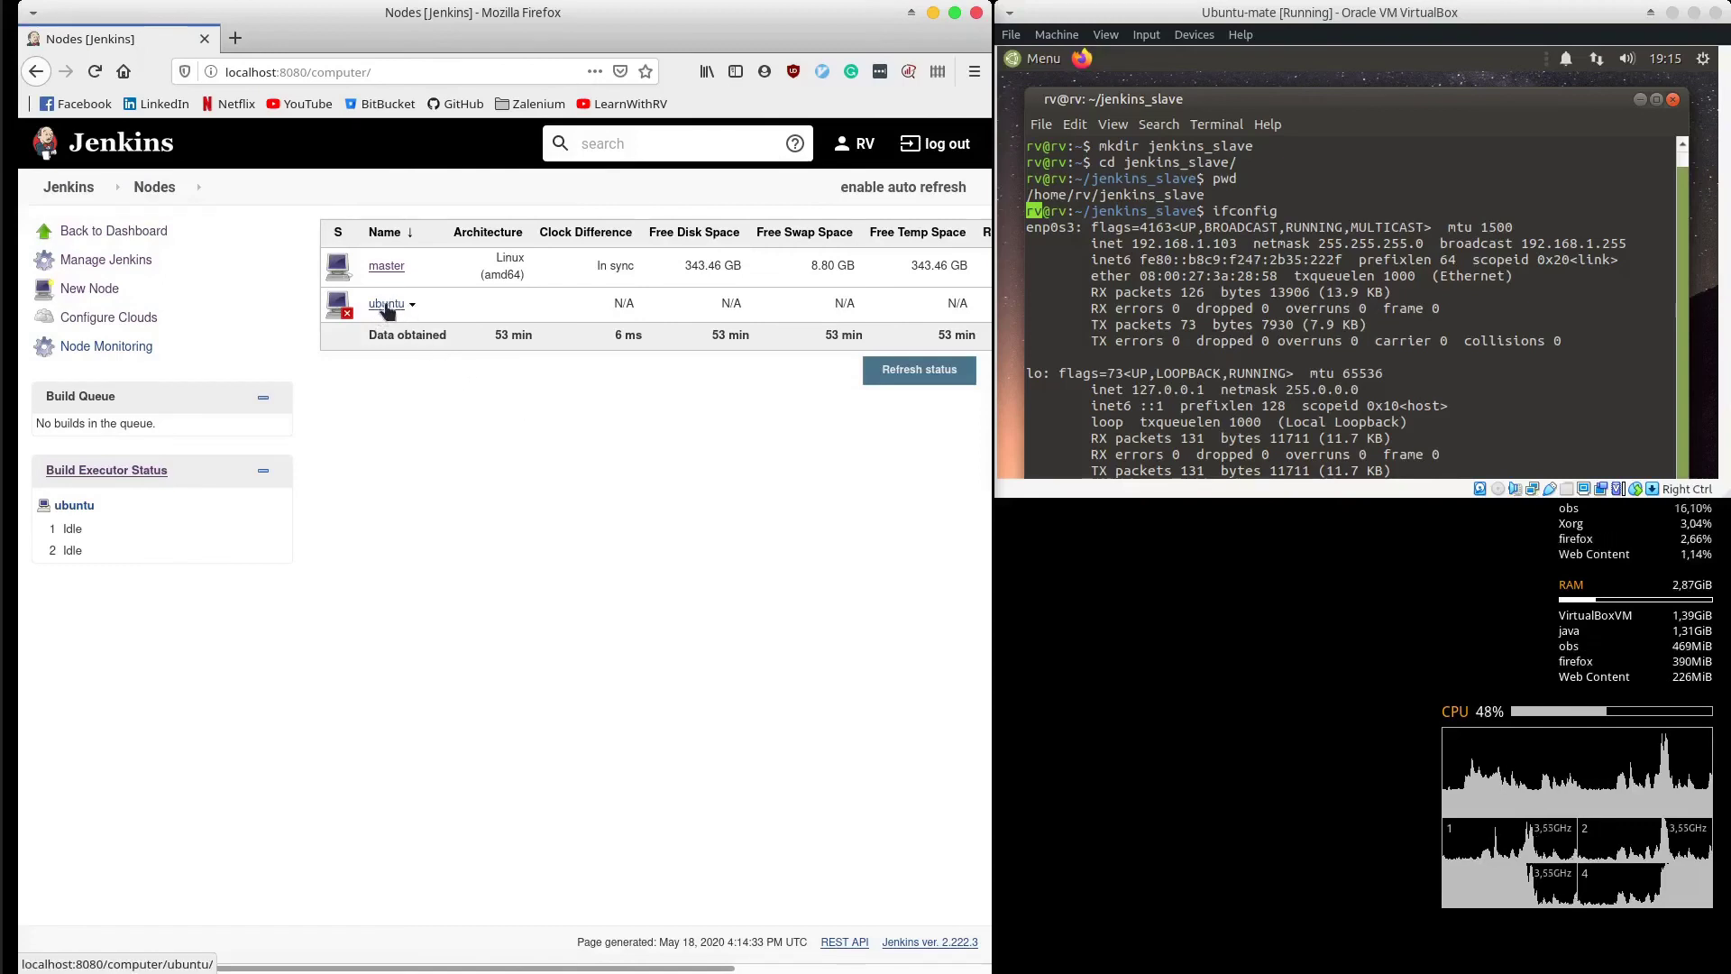
{"action": "left_click", "coordinate": [387, 305]}
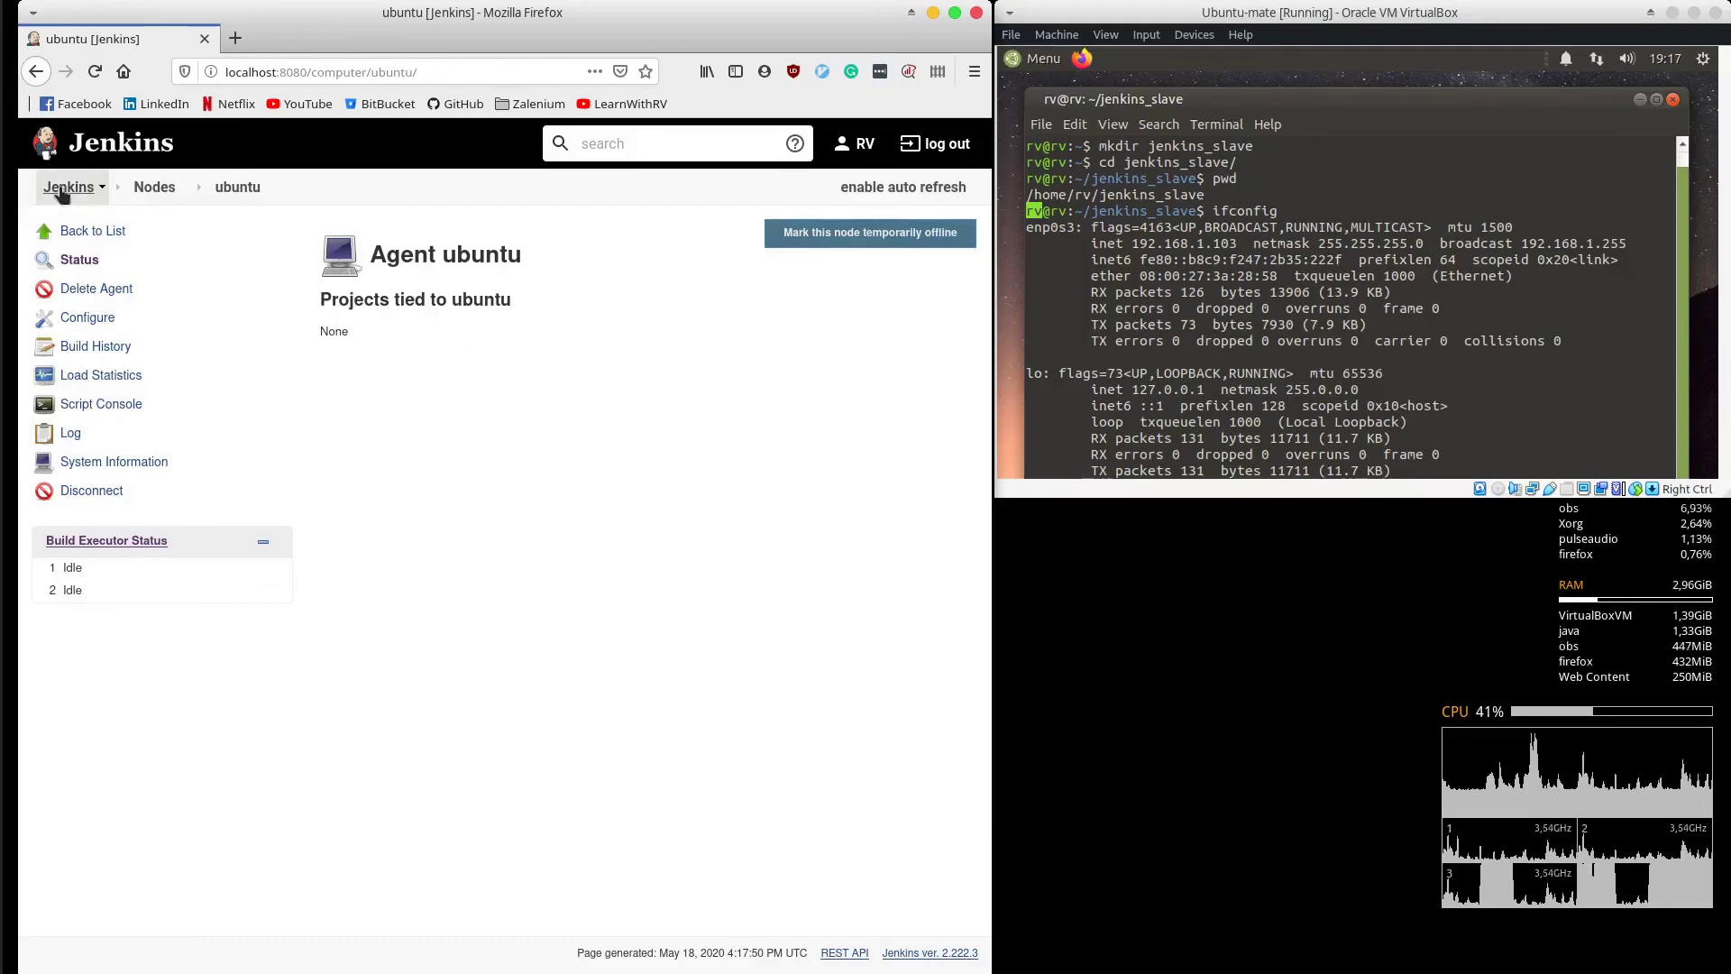
{"action": "left_click", "coordinate": [59, 191]}
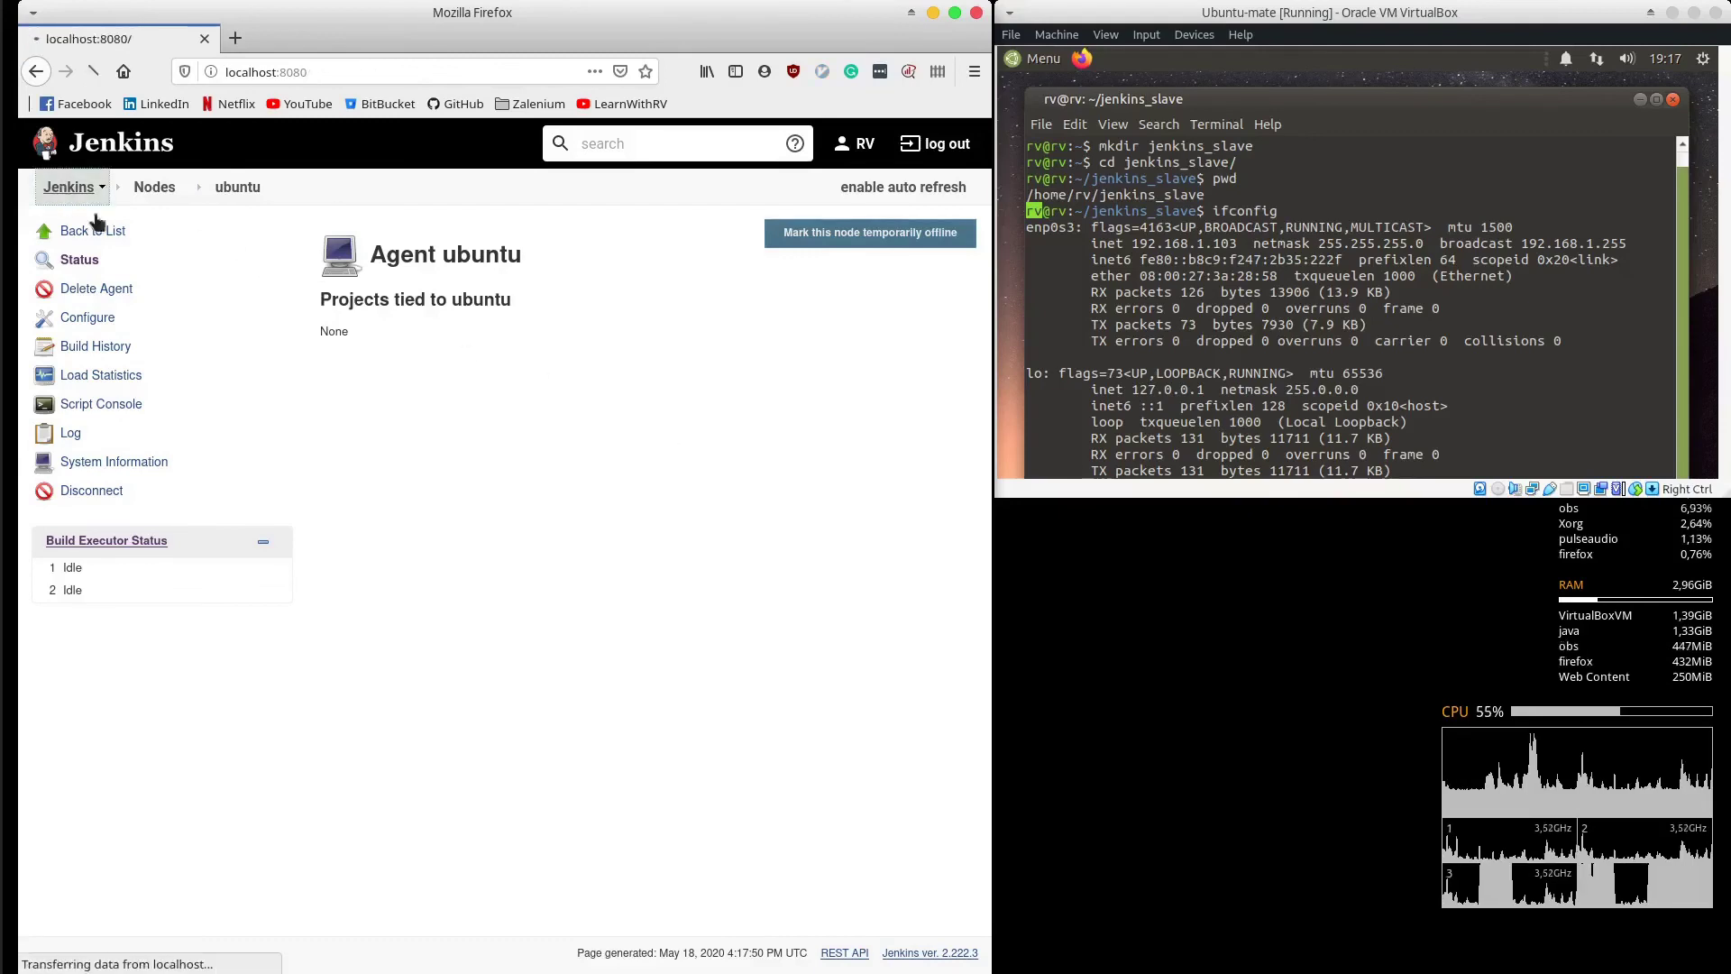